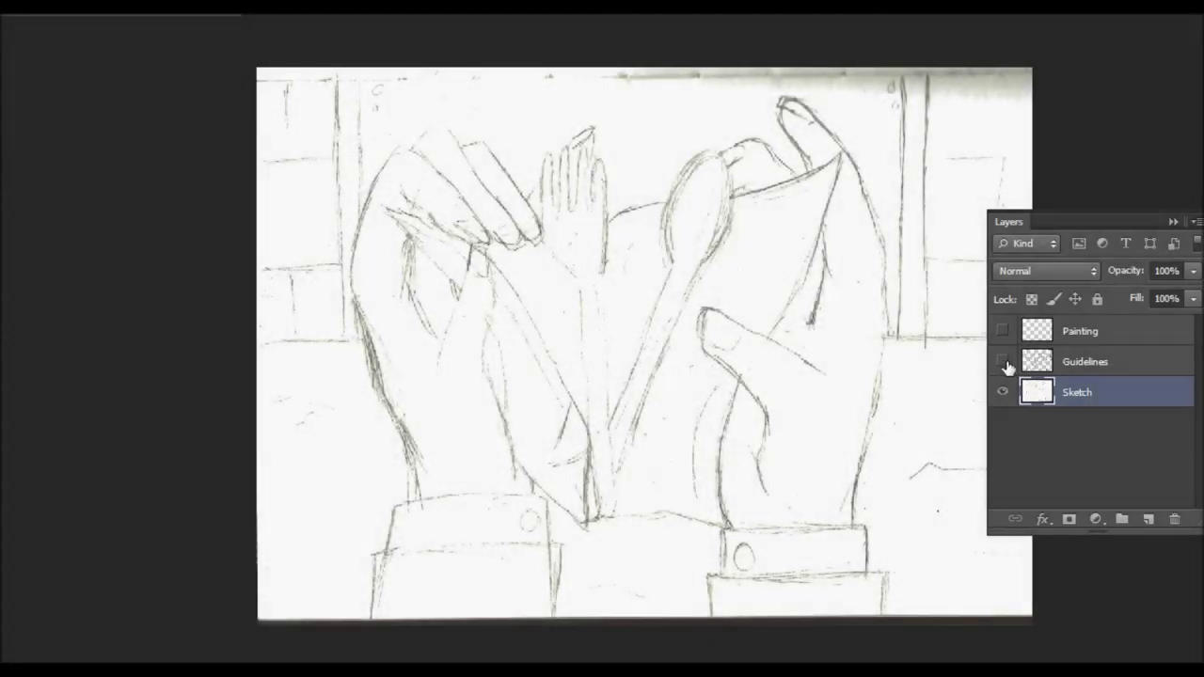
Show the Guidelines layer and lower its opacity to 41%.
left_click(1003, 362)
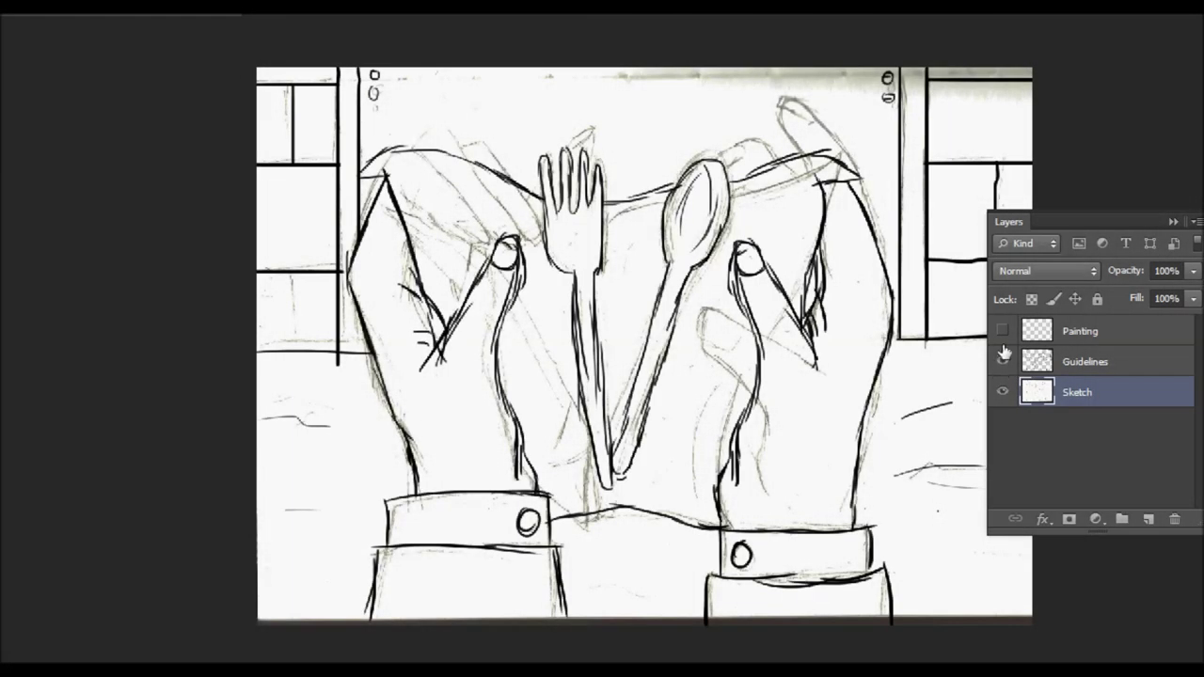
left_click(1128, 363)
left_click(1193, 272)
left_click_drag(1191, 290, 1133, 292)
Lower the Sketch layer's opacity to 35% and show the Painting layer.
left_click(1090, 396)
left_click(1193, 272)
left_click(327, 341)
left_click(609, 417)
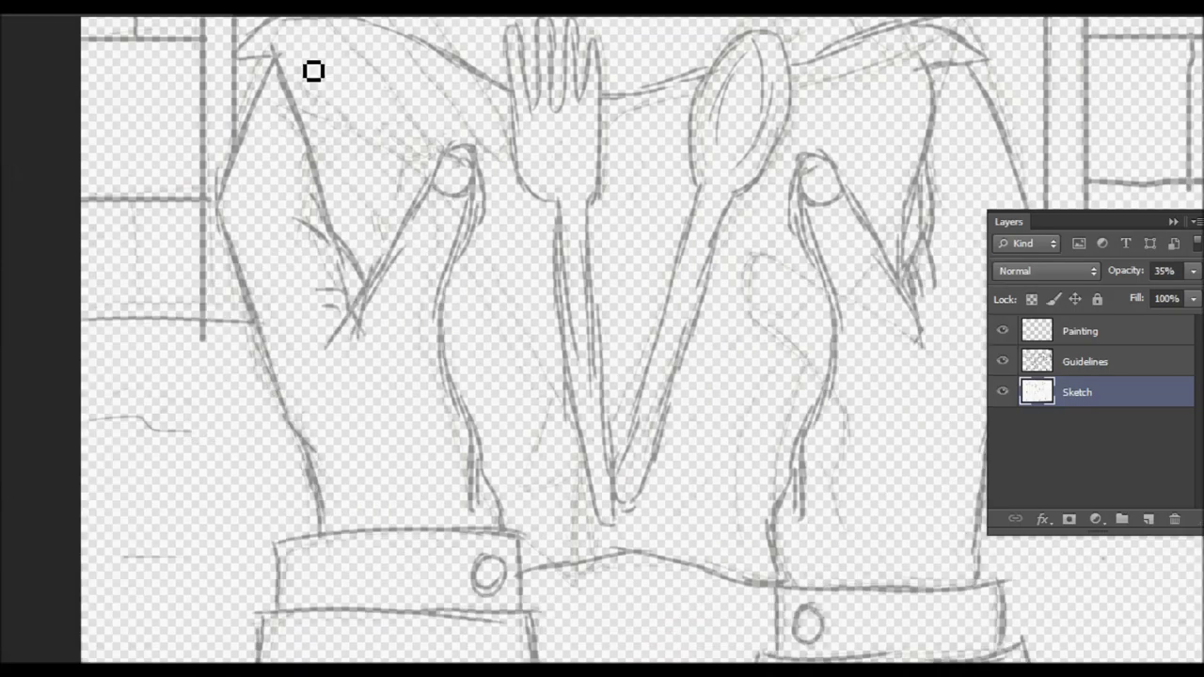
Ink the left hand's outer edge, thumb and inner palm edge in black on the Painting layer.
left_click(1021, 340)
mouse_move(219, 203)
left_mouse_down()
mouse_move(274, 62)
mouse_move(245, 285)
mouse_move(312, 470)
mouse_move(313, 544)
left_mouse_up()
key("ctrl+z")
mouse_move(331, 354)
left_mouse_down()
mouse_move(379, 304)
mouse_move(420, 205)
mouse_move(470, 170)
mouse_move(475, 231)
mouse_move(436, 324)
left_mouse_up()
key("ctrl+z")
key("ctrl+z")
left_click_drag(474, 231, 440, 329)
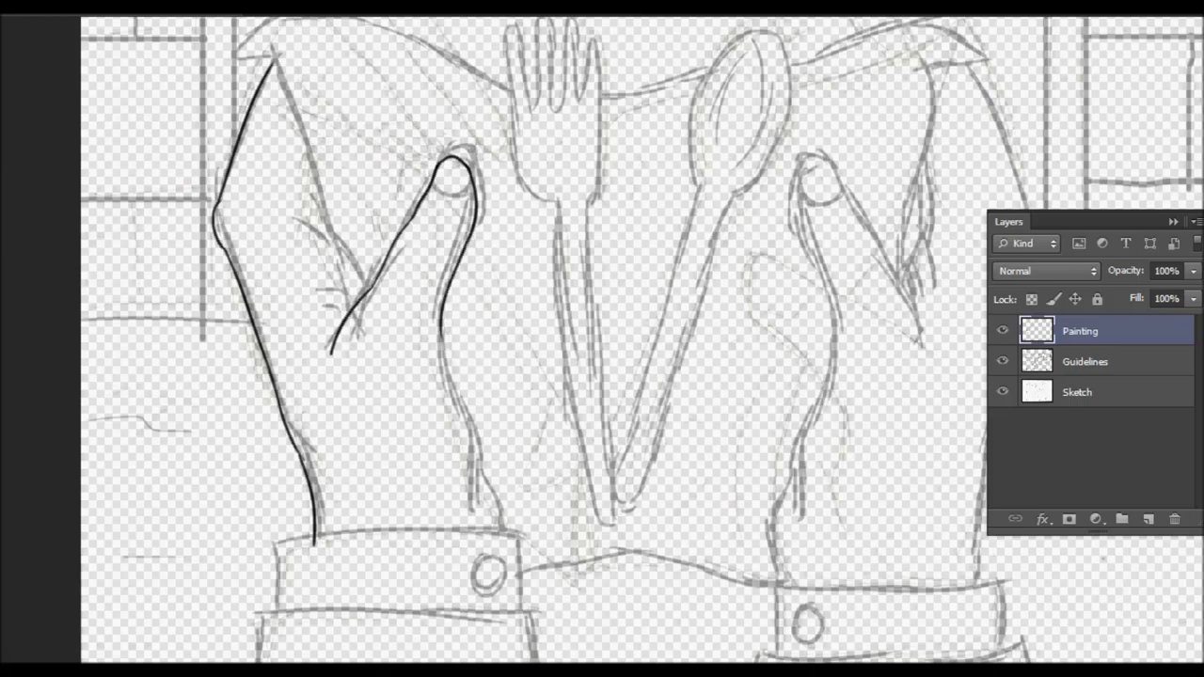
left_click_drag(470, 418, 489, 500)
Ink the creases at the base of the left thumb, the inner finger edge and the napkin's left corner.
scroll(368, 304, "up", 2)
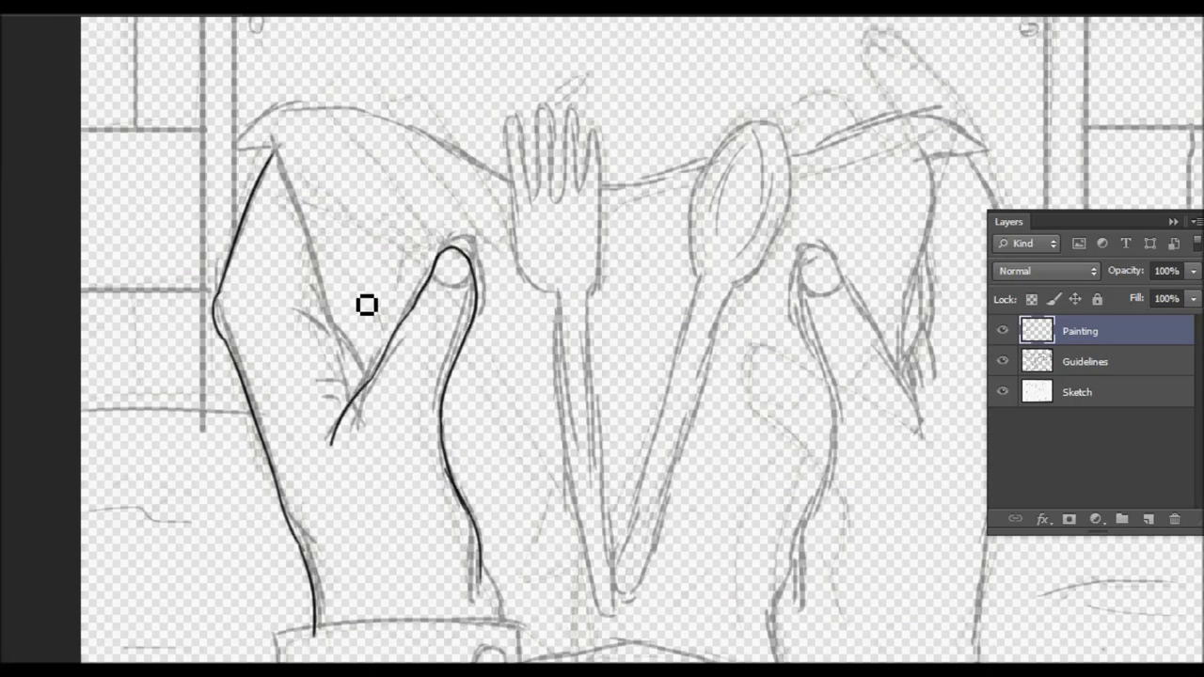
left_click_drag(325, 378, 363, 385)
left_click_drag(322, 400, 358, 393)
left_click_drag(280, 162, 331, 334)
mouse_move(232, 156)
left_mouse_down()
mouse_move(308, 141)
mouse_move(334, 160)
mouse_move(291, 149)
left_mouse_up()
key("ctrl+z")
left_click_drag(320, 107, 429, 150)
key("ctrl+z")
left_click_drag(322, 106, 459, 163)
scroll(518, 404, "down", 5)
key("ctrl+z")
Ink the left wrist, the shirt cuff with its round button, and the sleeve below it.
mouse_move(479, 352)
left_mouse_down()
mouse_move(512, 381)
mouse_move(502, 410)
left_mouse_up()
left_click_drag(274, 427, 553, 420)
key("ctrl+z")
key("ctrl+z")
mouse_move(275, 425)
left_mouse_down()
mouse_move(519, 412)
mouse_move(520, 489)
mouse_move(273, 475)
mouse_move(523, 472)
left_mouse_up()
left_click_drag(527, 474, 546, 610)
key("ctrl+z")
key("ctrl+z")
left_click_drag(260, 481, 250, 609)
left_click_drag(492, 437, 506, 461)
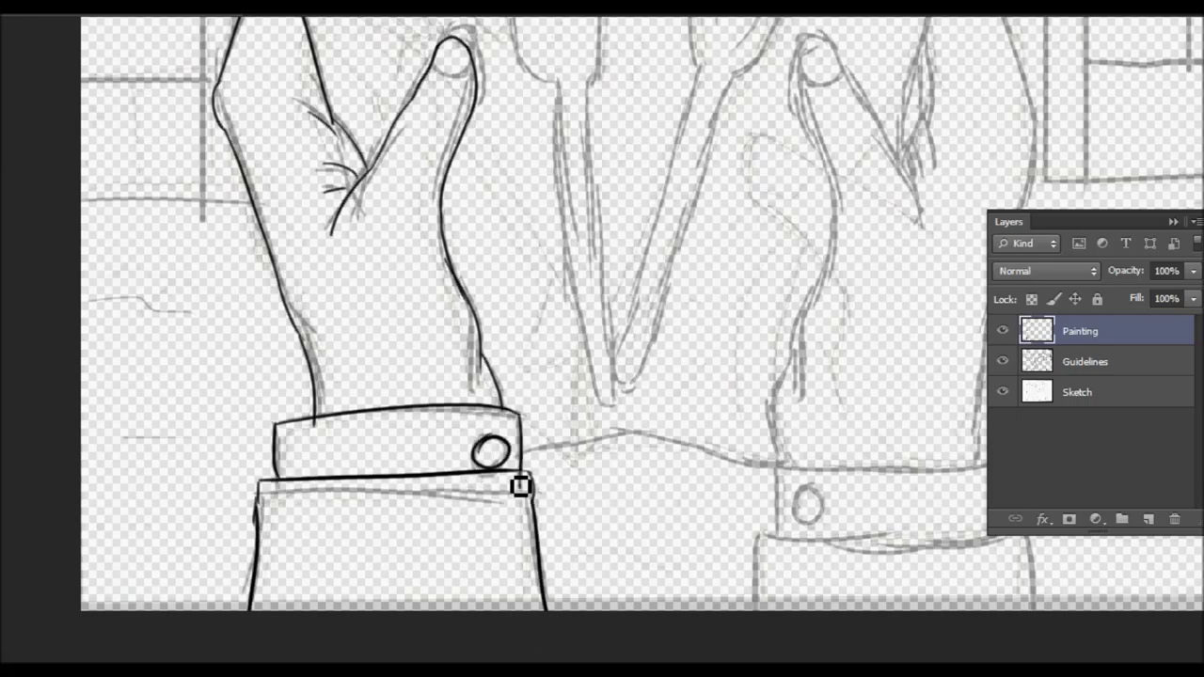
Ink the cuff of the right hand with its button and the sleeve below it.
left_click_drag(602, 670, 701, 670)
left_click_drag(595, 434, 596, 450)
left_click_drag(555, 484, 794, 476)
key("ctrl+z")
left_click_drag(792, 476, 794, 536)
left_click_drag(555, 486, 555, 548)
mouse_move(541, 543)
left_mouse_down()
mouse_move(811, 541)
mouse_move(790, 547)
left_mouse_up()
key("ctrl+z")
key("ctrl+z")
mouse_move(808, 538)
left_mouse_down()
mouse_move(819, 625)
mouse_move(830, 625)
left_mouse_up()
key("ctrl+z")
Ink the right hand's thumb and its inner palm edge down to the wrist.
scroll(672, 465, "up", 2)
left_click_drag(557, 568, 603, 386)
key("ctrl+z")
mouse_move(566, 475)
left_mouse_down()
mouse_move(581, 466)
mouse_move(623, 290)
left_mouse_up()
key("ctrl+z")
left_click_drag(581, 466, 623, 309)
key("ctrl+z")
mouse_move(586, 217)
left_mouse_down()
mouse_move(637, 182)
mouse_move(655, 214)
left_mouse_up()
key("ctrl+z")
left_click_drag(592, 148, 657, 219)
key("ctrl+z")
mouse_move(593, 149)
left_mouse_down()
mouse_move(707, 325)
mouse_move(713, 394)
left_mouse_up()
left_click_drag(583, 216, 612, 301)
key("ctrl+z")
mouse_move(584, 216)
left_mouse_down()
mouse_move(615, 284)
mouse_move(581, 466)
left_mouse_up()
Ink the right hand's outer edge up to the fingertips and add creases beside the thumb.
left_click_drag(779, 358, 767, 431)
left_click_drag(764, 562, 776, 424)
left_click_drag(823, 257, 772, 449)
mouse_move(821, 277)
left_mouse_down()
mouse_move(806, 195)
mouse_move(828, 326)
left_mouse_up()
mouse_move(752, 203)
left_mouse_down()
mouse_move(817, 326)
mouse_move(721, 207)
left_mouse_up()
key("ctrl+z")
key("ctrl+z")
mouse_move(807, 313)
left_mouse_down()
mouse_move(763, 282)
mouse_move(817, 327)
mouse_move(720, 193)
left_mouse_up()
left_click_drag(687, 391, 711, 415)
left_click_drag(694, 377, 713, 397)
Ink the napkin's right corner and lower edge, and add fold lines across the cloth.
mouse_move(712, 265)
left_mouse_down()
mouse_move(678, 379)
mouse_move(720, 193)
mouse_move(782, 170)
left_mouse_up()
key("ctrl+z")
left_click_drag(701, 154, 720, 194)
left_click_drag(658, 136, 781, 171)
mouse_move(241, 171)
left_mouse_down()
mouse_move(275, 187)
mouse_move(305, 98)
left_mouse_up()
key("ctrl+z")
left_click_drag(429, 543, 559, 575)
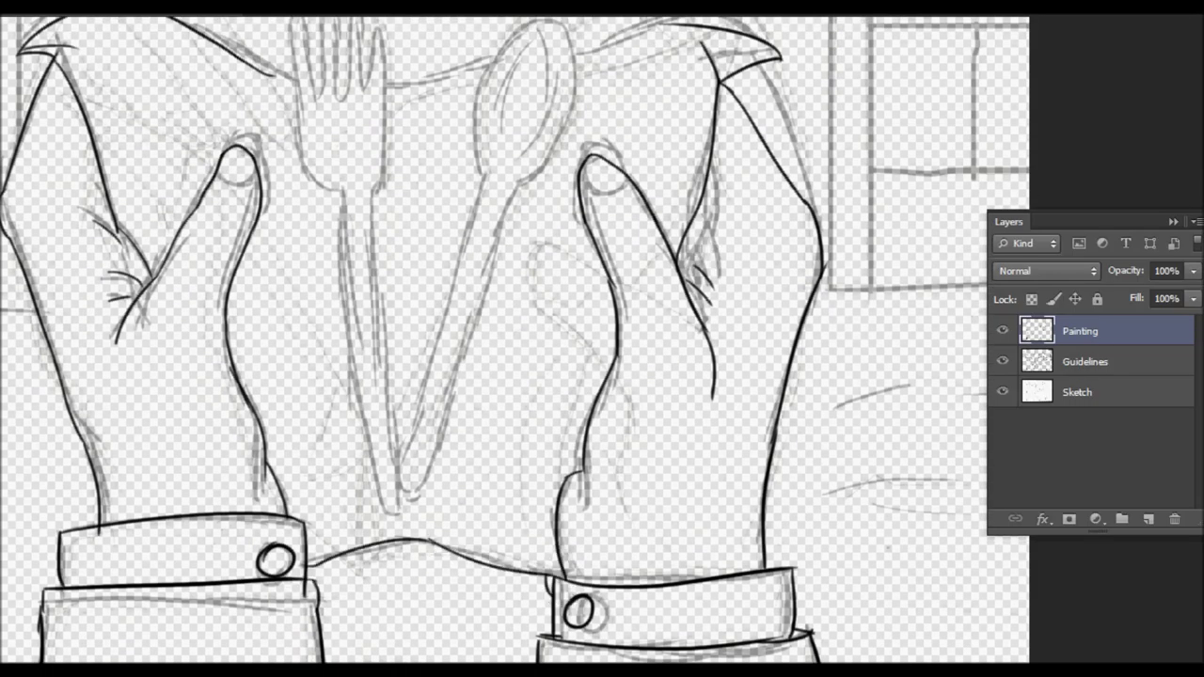
mouse_move(444, 512)
left_mouse_down()
mouse_move(444, 606)
mouse_move(529, 425)
left_mouse_up()
left_click_drag(151, 154, 206, 210)
Ink the fork's handle and the side of its head along the guidelines.
mouse_move(291, 111)
left_mouse_down()
mouse_move(361, 518)
mouse_move(391, 599)
mouse_move(409, 607)
mouse_move(374, 295)
left_mouse_up()
key("ctrl+z")
key("ctrl+z")
key("ctrl+z")
key("ctrl+z")
left_click_drag(412, 592, 372, 284)
mouse_move(375, 339)
left_mouse_down()
mouse_move(372, 284)
mouse_move(363, 331)
left_mouse_up()
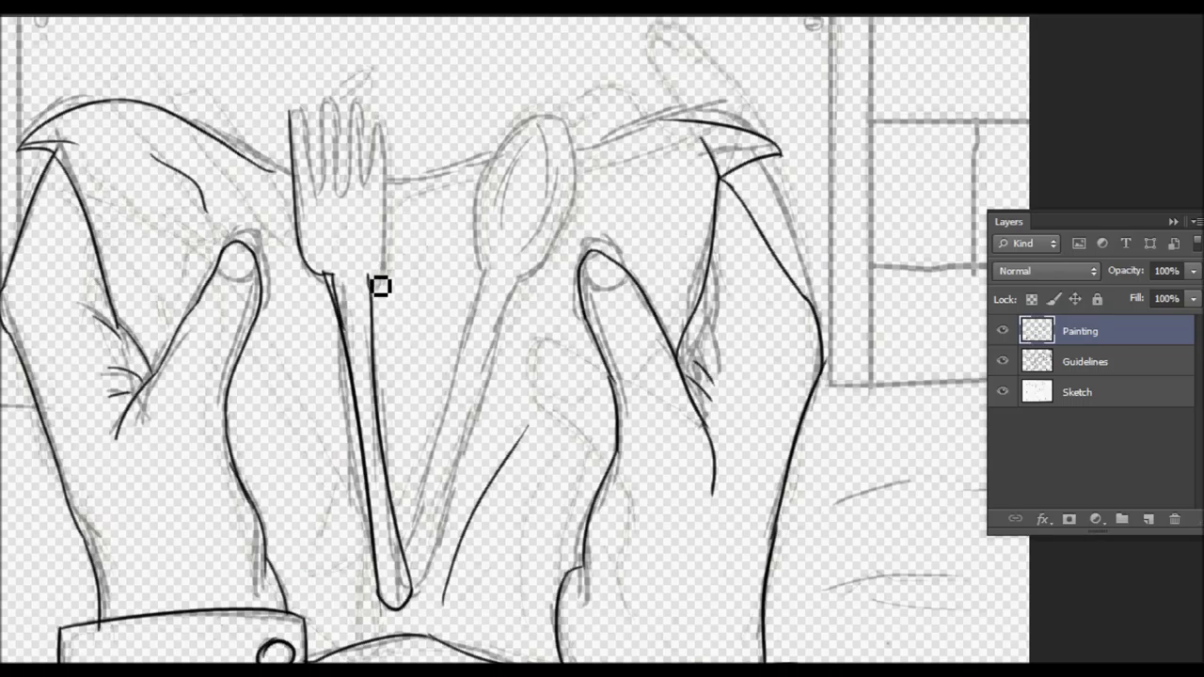
key("ctrl+z")
left_click_drag(373, 280, 385, 146)
key("ctrl+z")
Ink the fork's four tines and close the outline of its head.
left_click_drag(290, 112, 316, 198)
mouse_move(317, 197)
left_mouse_down()
mouse_move(321, 93)
mouse_move(325, 113)
mouse_move(322, 99)
mouse_move(336, 109)
left_mouse_up()
key("ctrl+z")
key("ctrl+z")
mouse_move(350, 192)
left_mouse_down()
mouse_move(359, 102)
mouse_move(385, 140)
mouse_move(392, 301)
left_mouse_up()
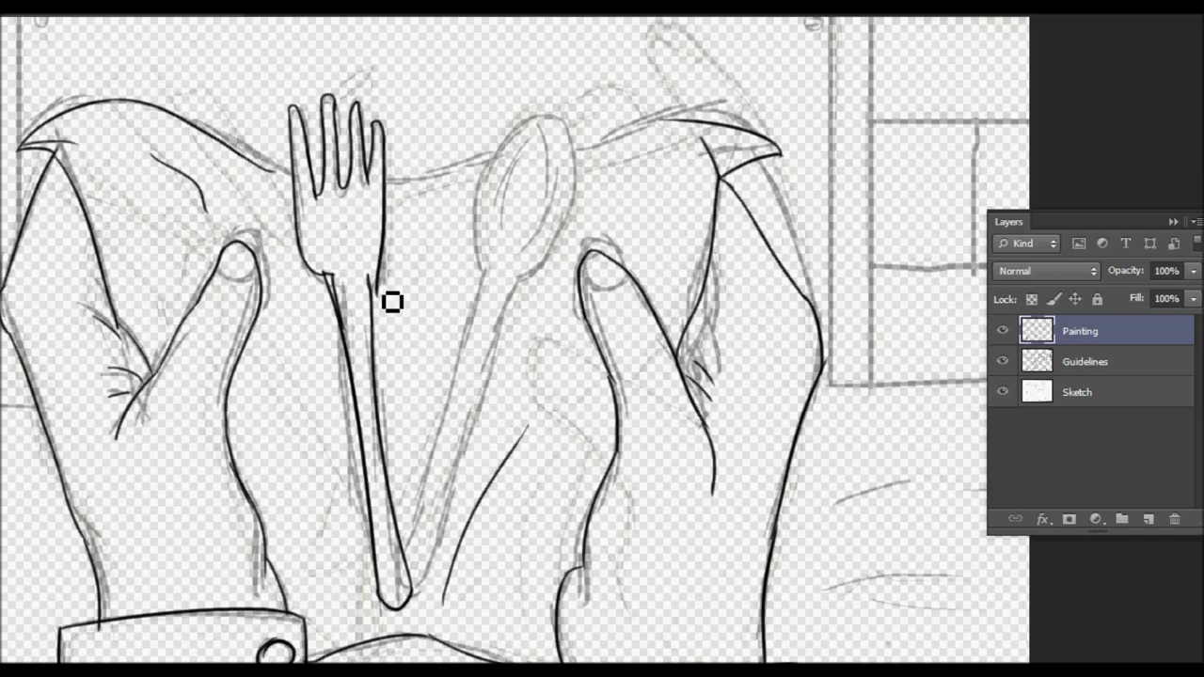
Ink the napkin's upper edge between fork and spoon, and the upper outline of the spoon's bowl.
mouse_move(389, 179)
left_mouse_down()
mouse_move(485, 141)
mouse_move(473, 268)
mouse_move(545, 111)
mouse_move(575, 172)
left_mouse_up()
key("ctrl+z")
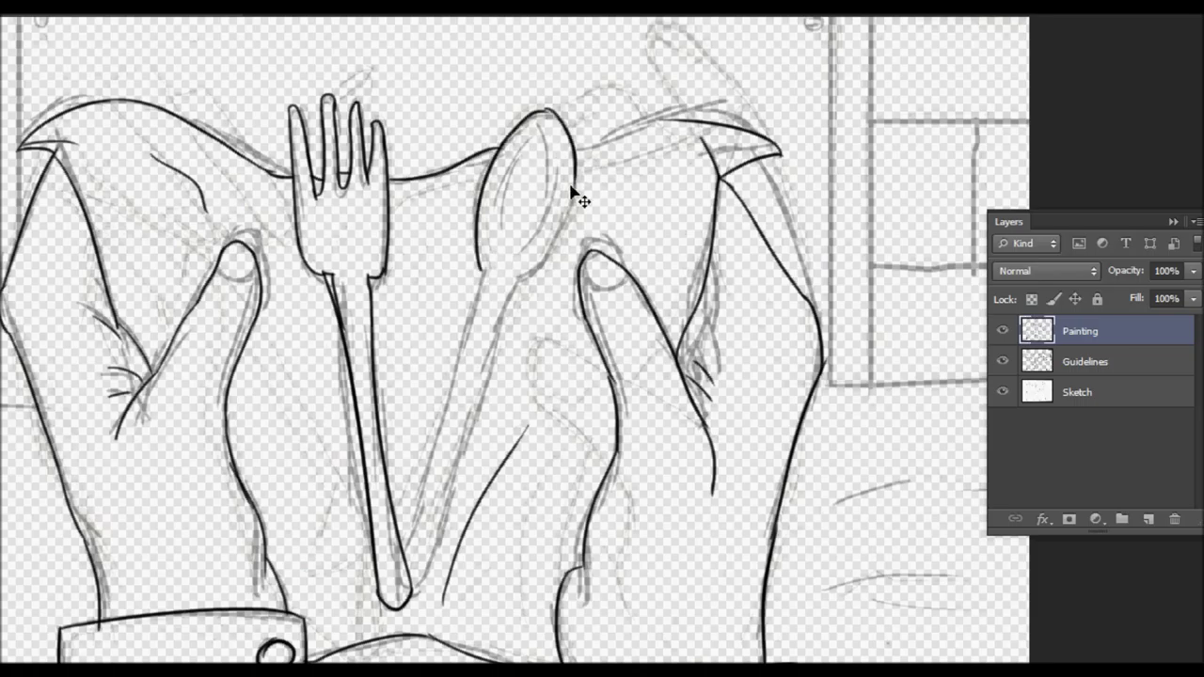
key("ctrl+z")
left_click_drag(544, 111, 575, 192)
key("ctrl+z")
mouse_move(543, 111)
left_mouse_down()
mouse_move(574, 205)
mouse_move(537, 275)
left_mouse_up()
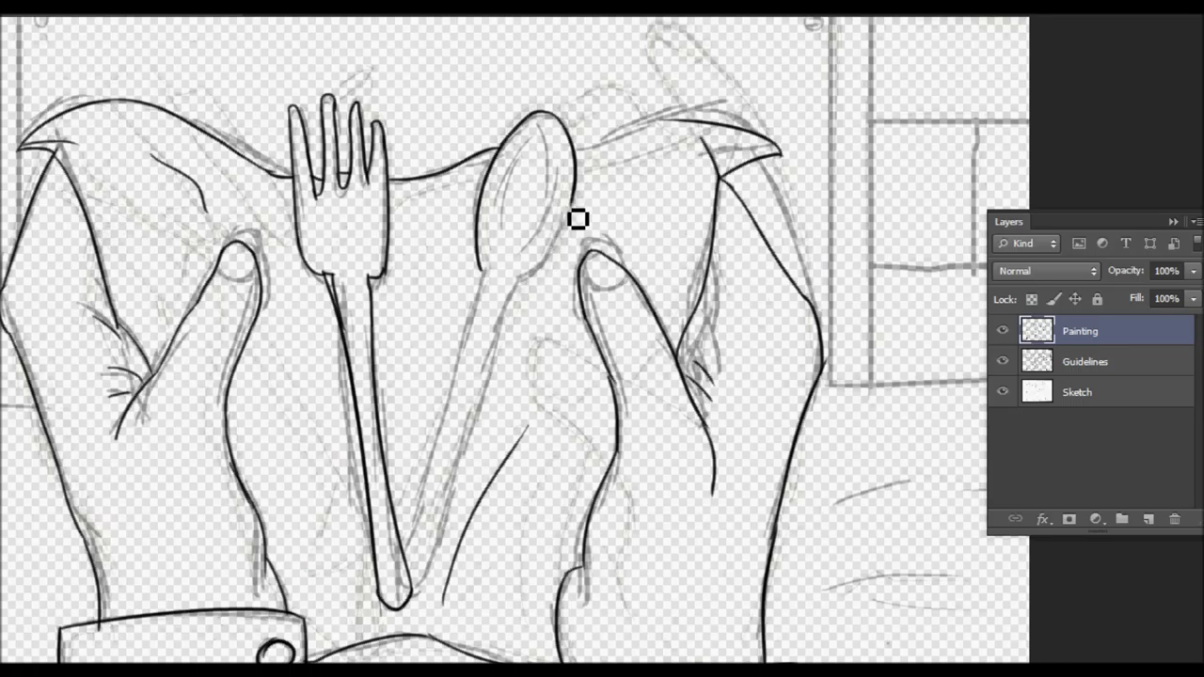
Ink the spoon's neck and both sides of its handle down to the fork's end.
left_click_drag(545, 265, 520, 274)
left_click_drag(518, 278, 463, 456)
key("ctrl+z")
left_click_drag(517, 284, 413, 589)
left_click_drag(488, 329, 408, 547)
key("ctrl+z")
left_click_drag(484, 273, 405, 565)
left_click_drag(483, 274, 412, 562)
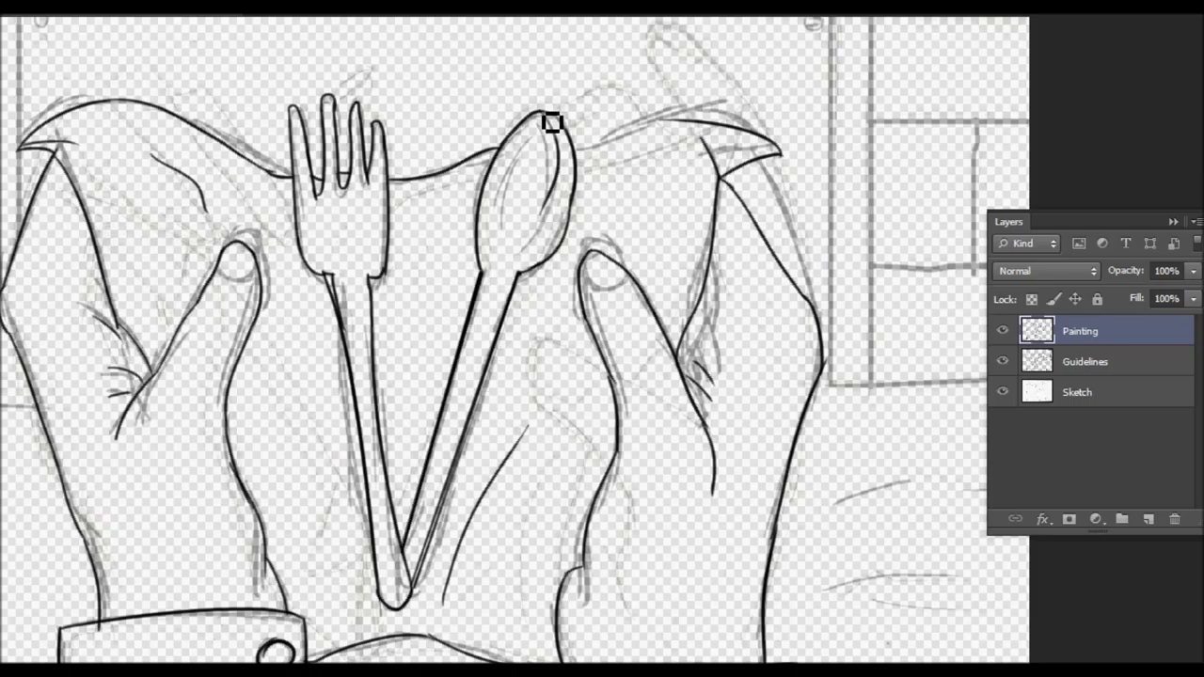
Add the inner contour lines to the spoon's bowl and a crease beside the right thumb.
left_click_drag(557, 201, 520, 273)
left_click_drag(526, 138, 497, 226)
key("ctrl+z")
left_click_drag(528, 169, 532, 196)
scroll(536, 338, "down", 3)
scroll(784, 123, "up", 2)
mouse_move(705, 217)
left_mouse_down()
mouse_move(708, 289)
mouse_move(723, 307)
left_mouse_up()
scroll(717, 266, "down", 4)
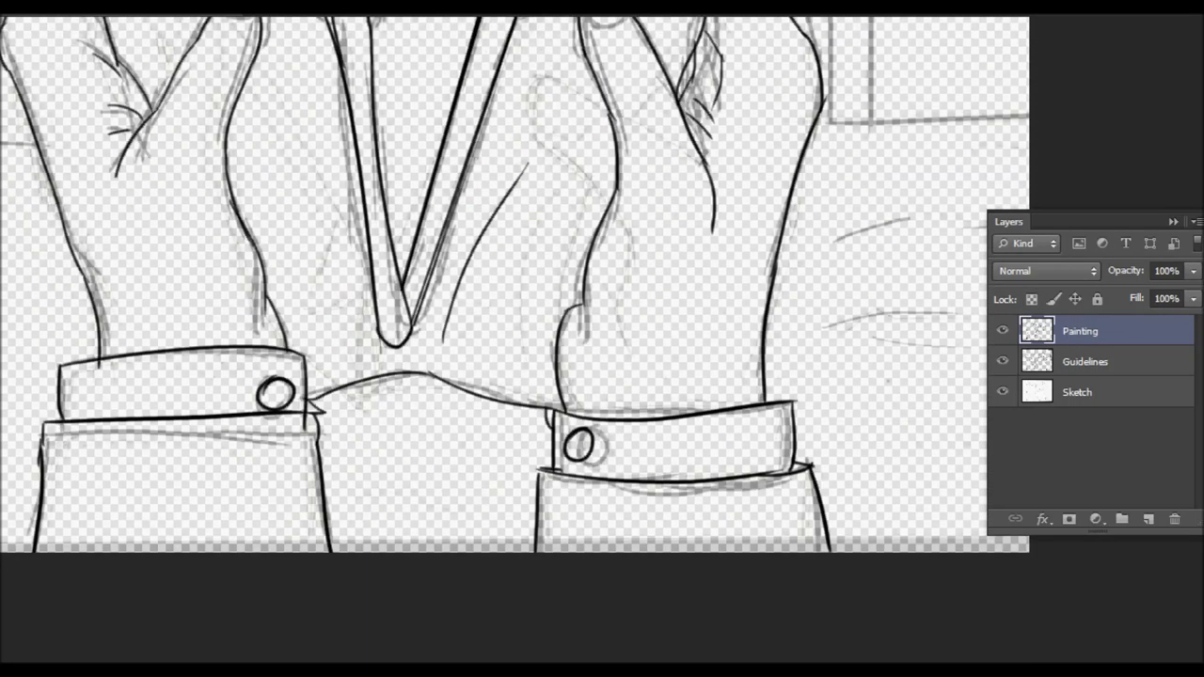
Draw straight lines for the left background edge and for the frame and panels behind the right hand.
key("ctrl+minus")
key("ctrl+minus")
left_click_drag(422, 125, 422, 297)
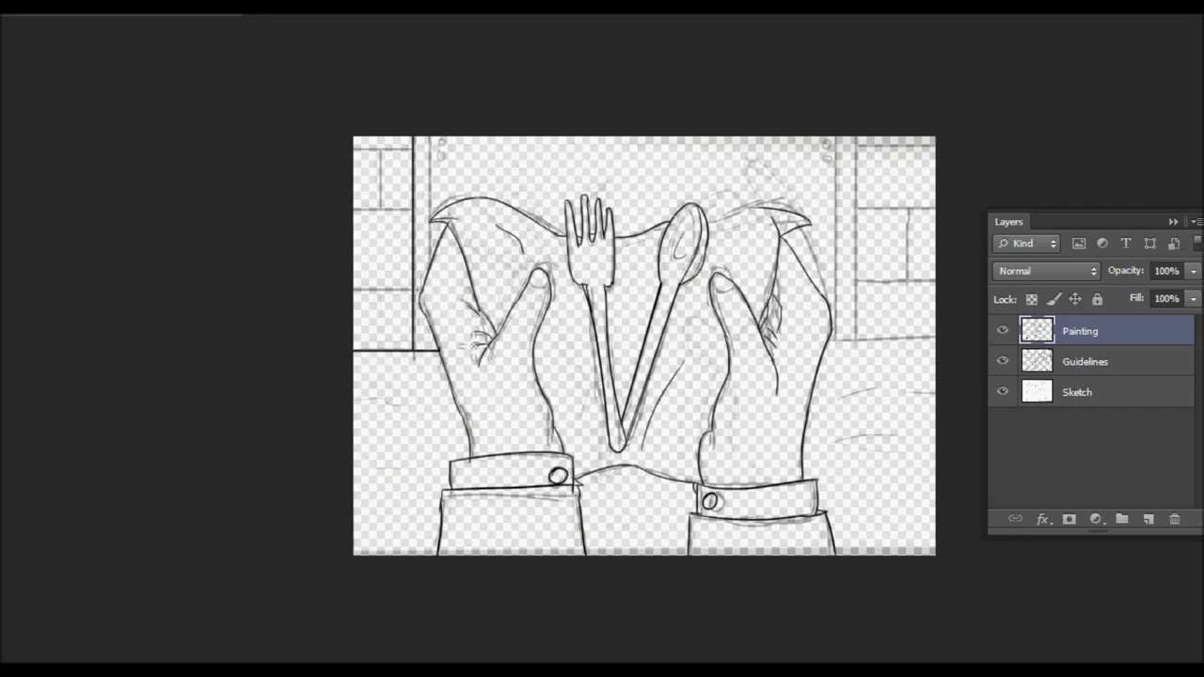
left_click_drag(831, 337, 935, 334)
mouse_move(842, 238)
left_mouse_down()
mouse_move(835, 339)
mouse_move(849, 108)
left_mouse_up()
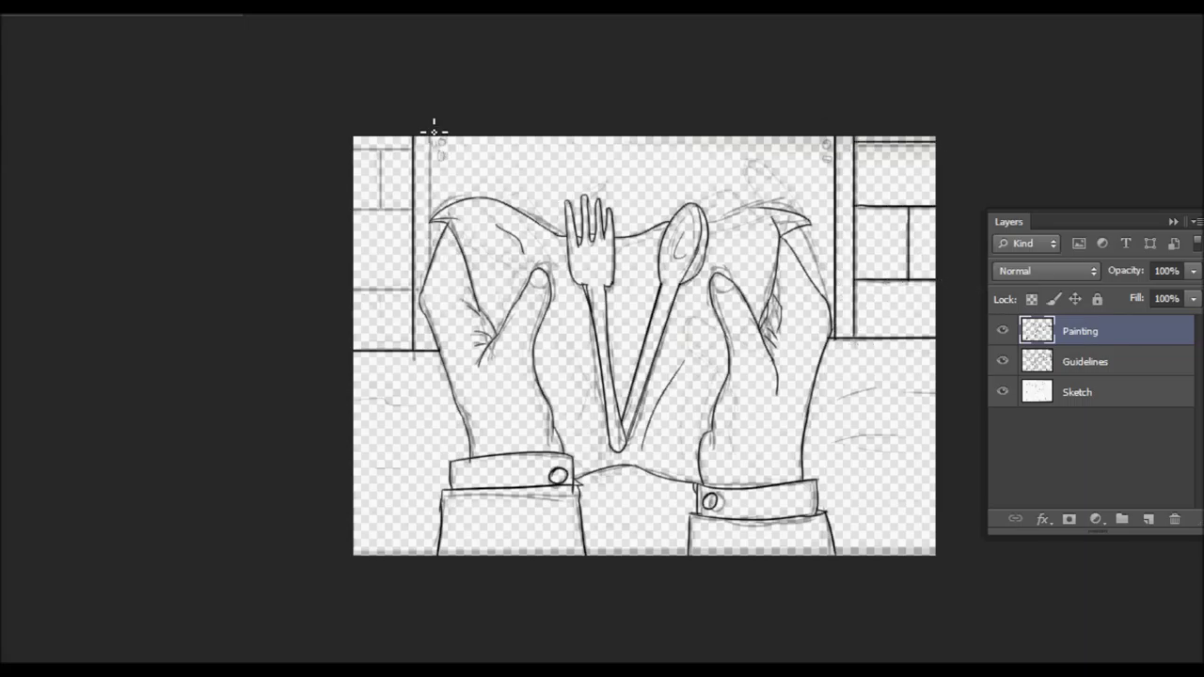
Draw straight lines for the frame and panels in the background behind the left hand.
key("ctrl+z")
left_click_drag(441, 177, 442, 274)
left_click_drag(344, 300, 412, 300)
key("ctrl+z")
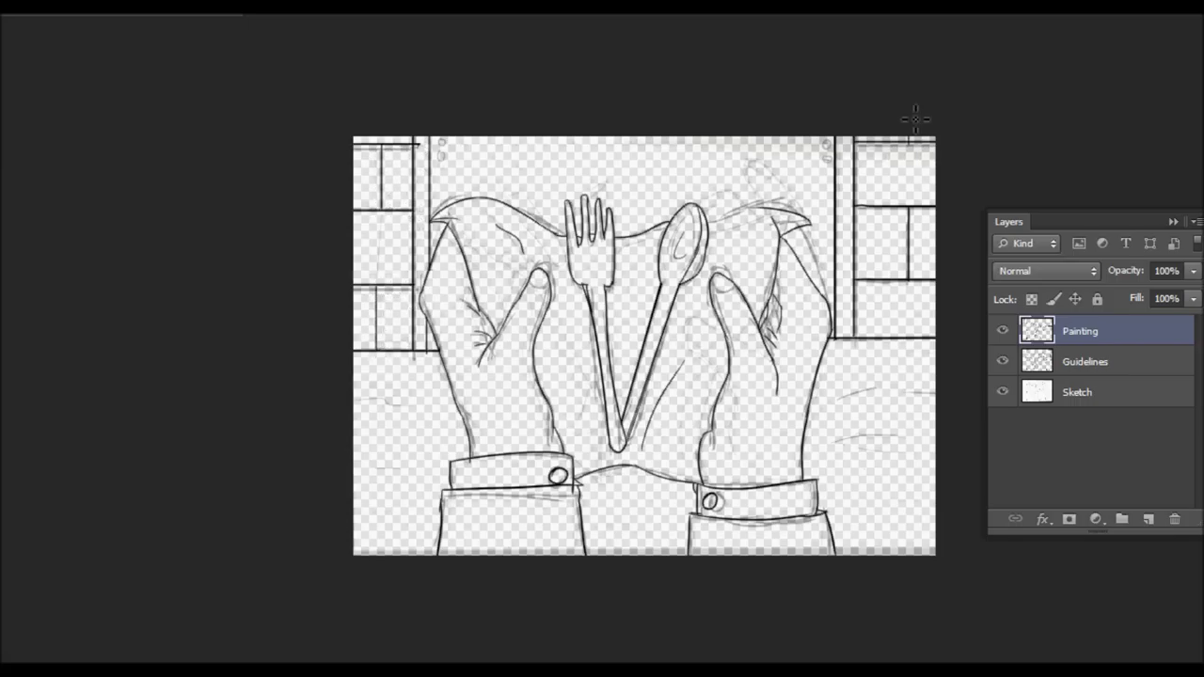
Restore the Sketch layer's opacity to 100% and delete the Guidelines layer.
left_click(1004, 392)
left_click(1004, 391)
left_click(1092, 392)
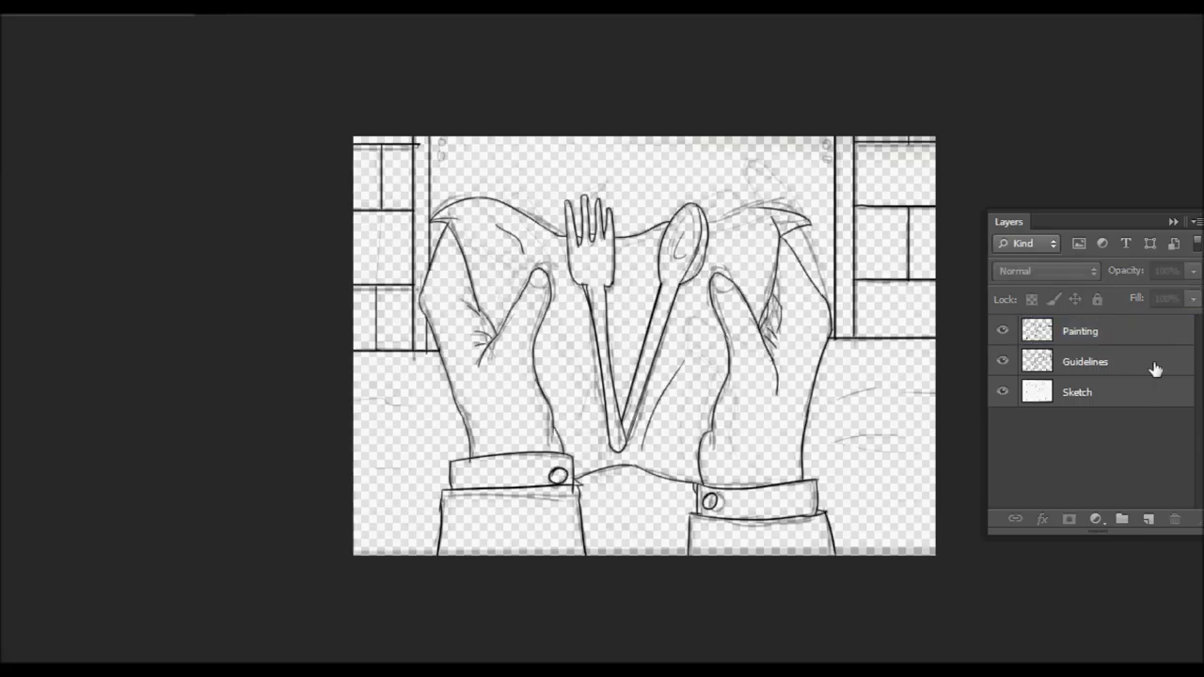
left_click(1193, 272)
left_click_drag(1136, 294, 1201, 293)
left_click(1061, 365)
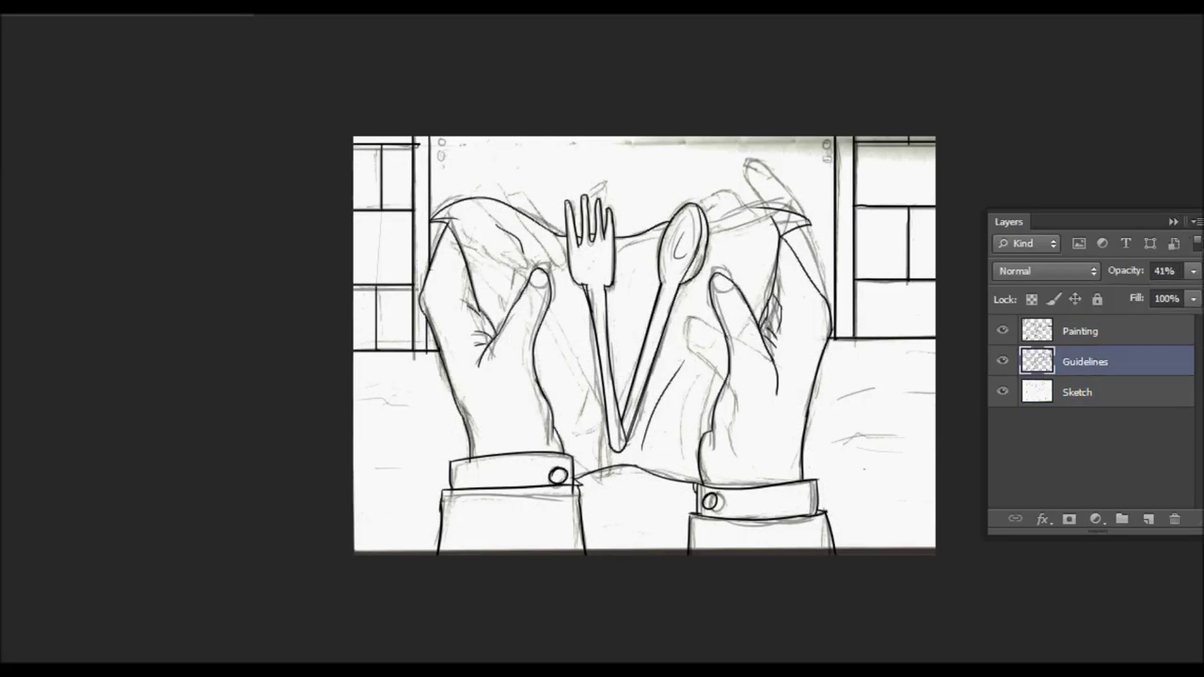
key("Delete")
Fill all areas of the napkin with pale yellow #fdf9d6 on the Painting layer.
left_click(106, 450)
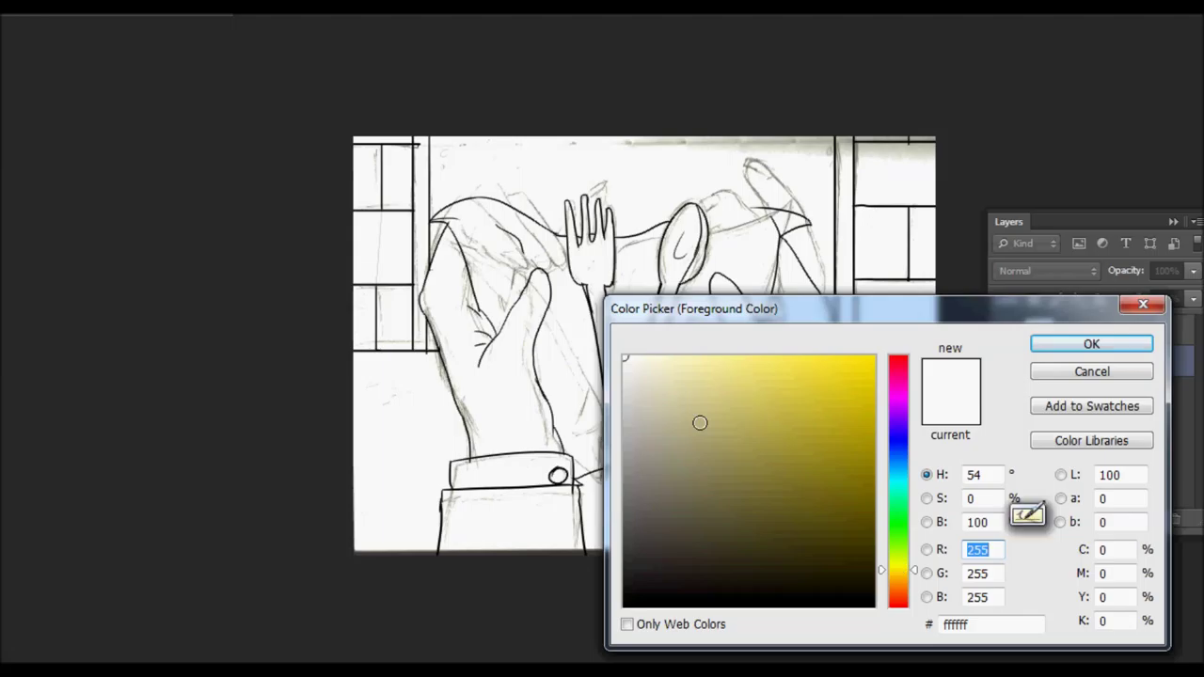
left_click(651, 366)
left_click(662, 357)
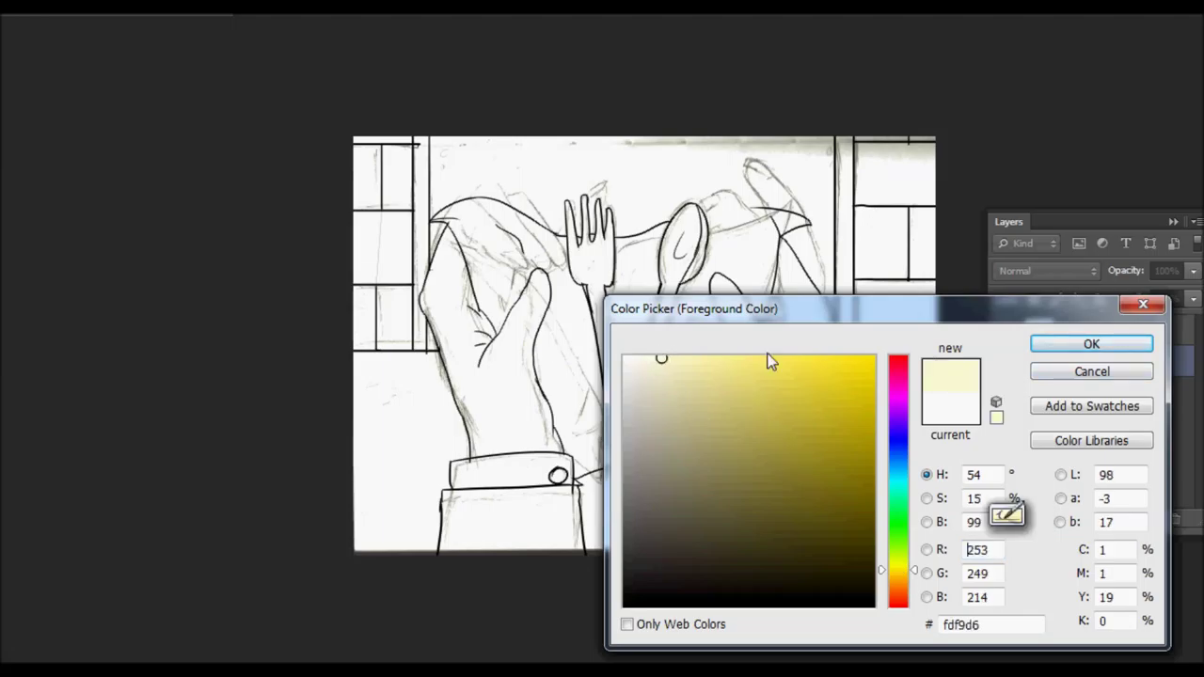
left_click(1077, 346)
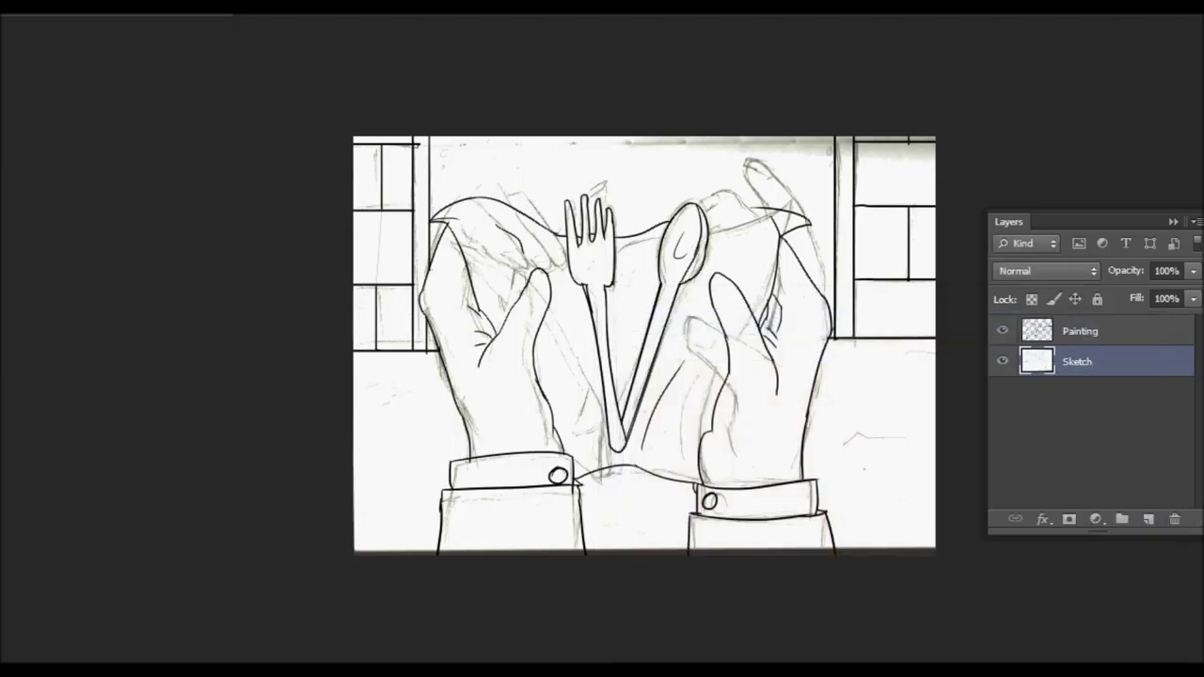
key("ctrl+z")
left_click(1109, 336)
left_click(631, 336)
left_click(701, 433)
key("ctrl+z")
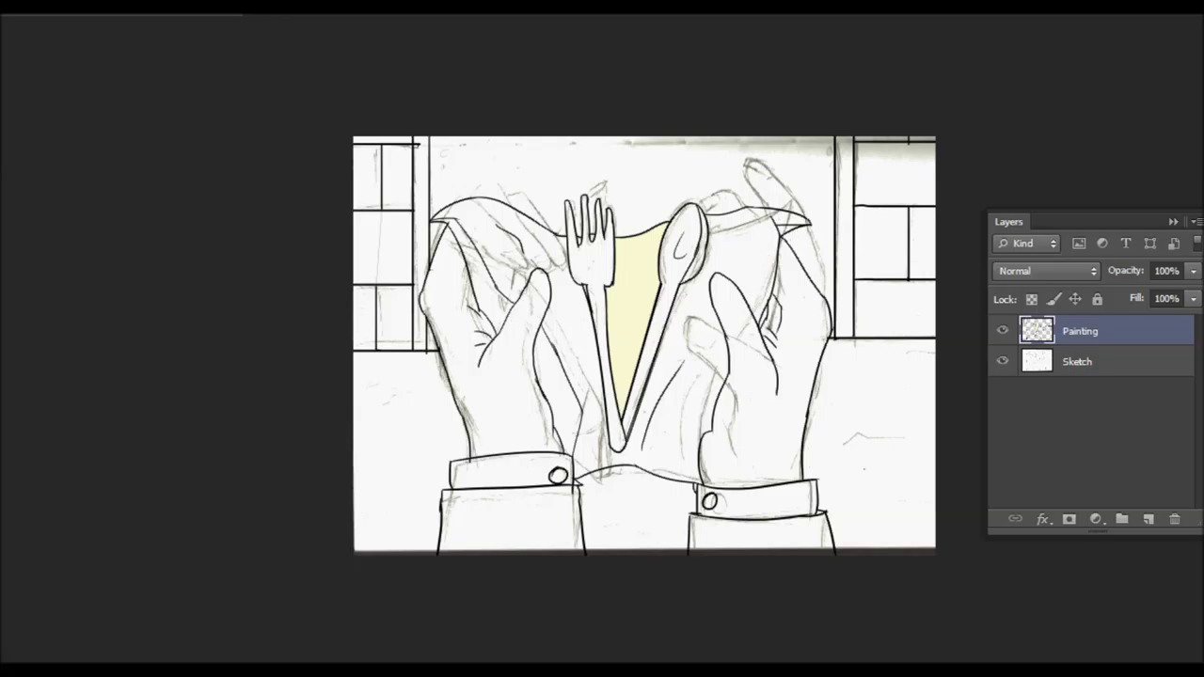
left_click(741, 281)
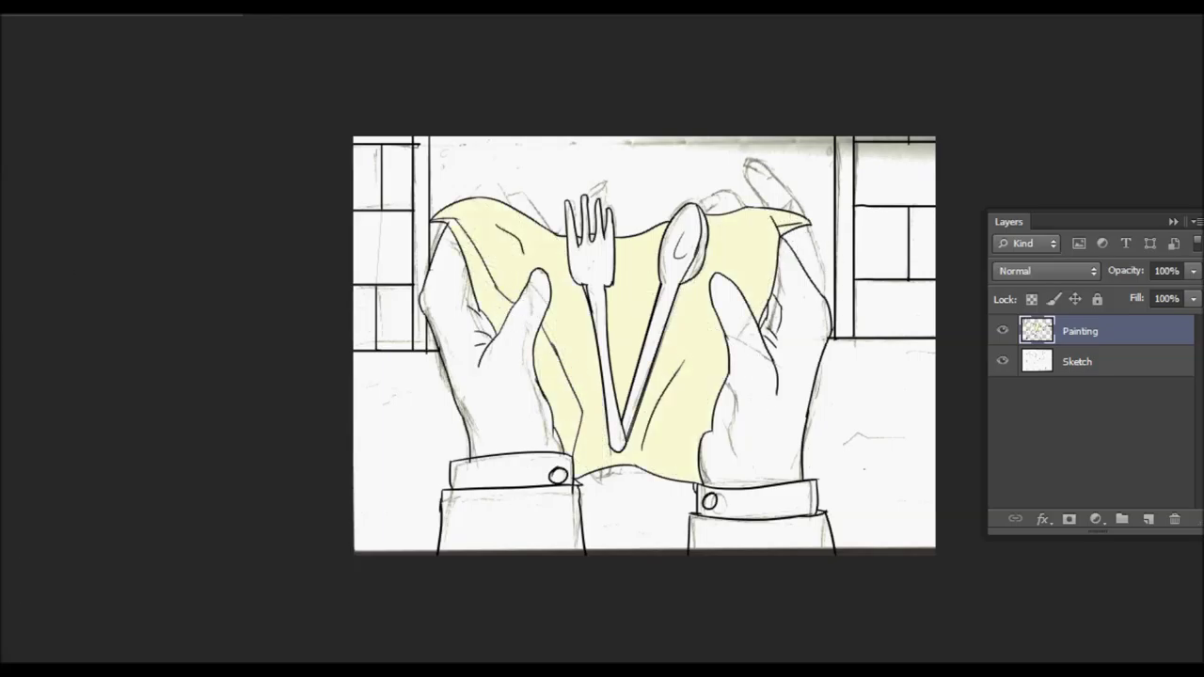
Fill the spoon and fork with medium gray, and the sleeves and the area between them with lighter gray.
left_click(11, 585)
left_click(638, 435)
left_click(1092, 344)
left_click(686, 268)
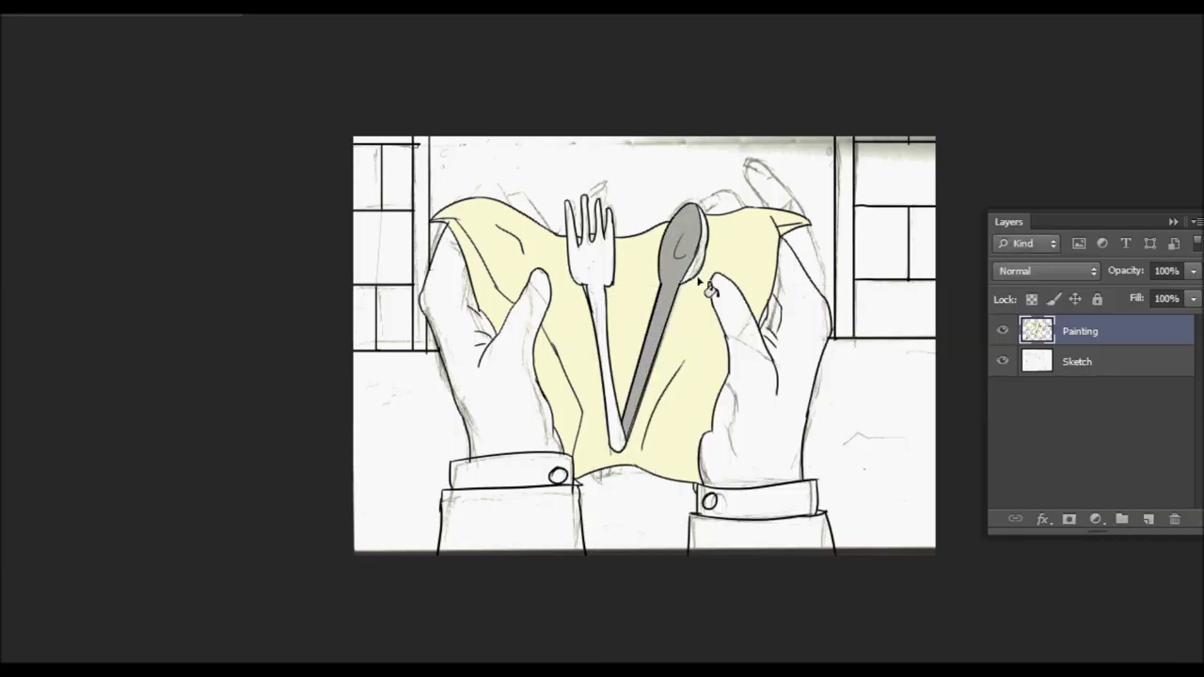
left_click(621, 444)
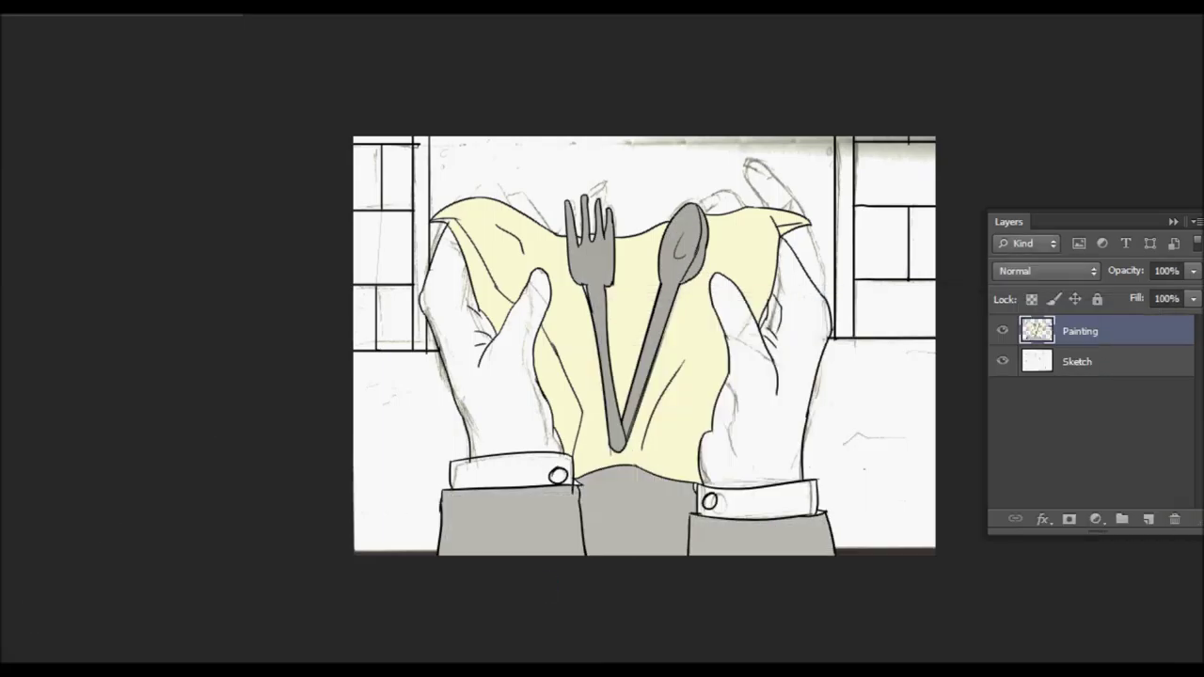
Fill both shirt cuffs with white and their buttons with dark yellow.
left_click(11, 589)
left_click(626, 358)
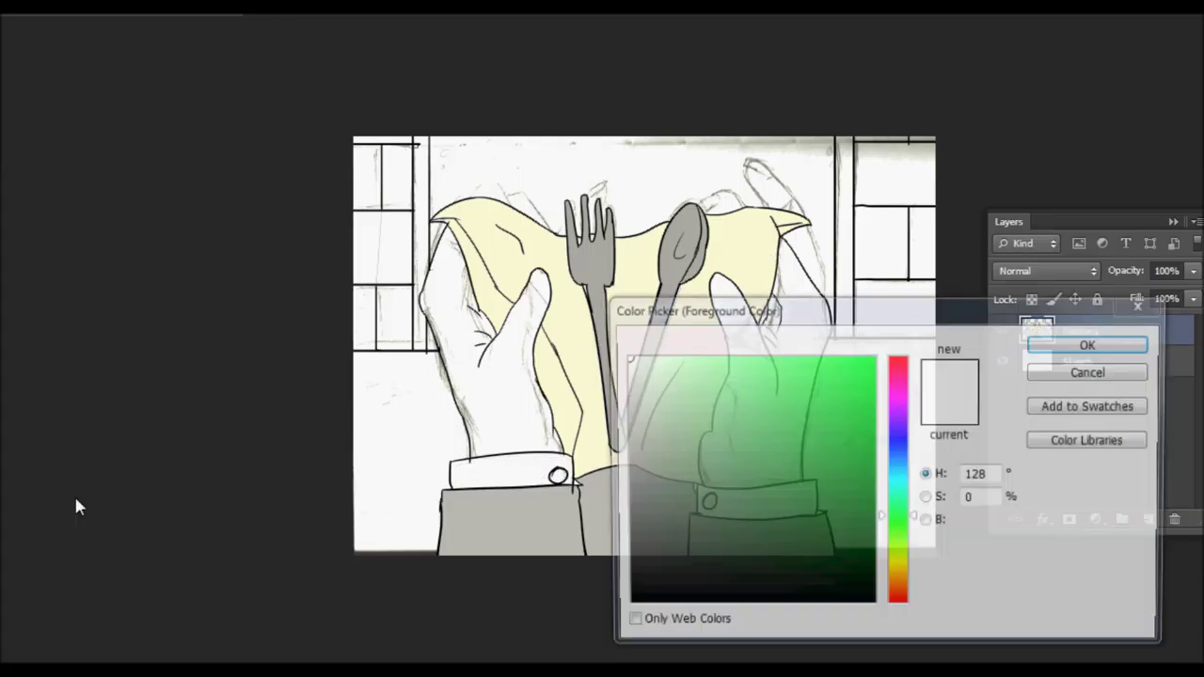
left_click(902, 569)
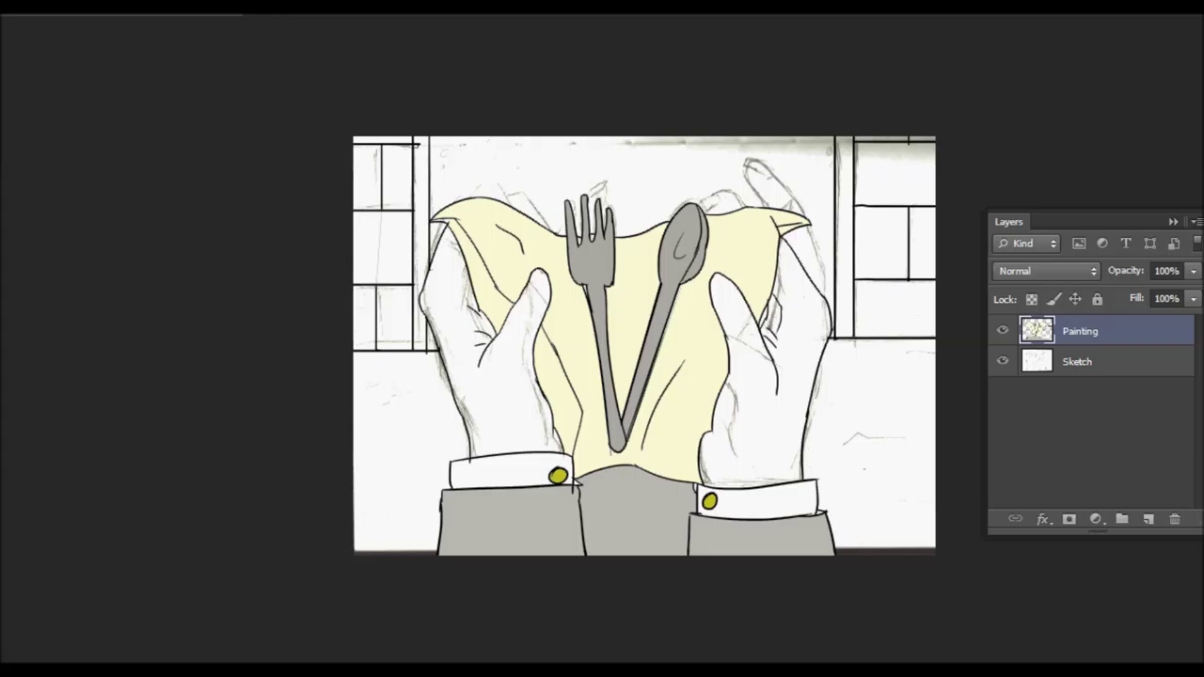
Fill the background behind the napkin and both narrow door-frame strips with dark gray #43433f.
left_click(11, 589)
left_click(643, 452)
left_click(634, 517)
left_click(637, 542)
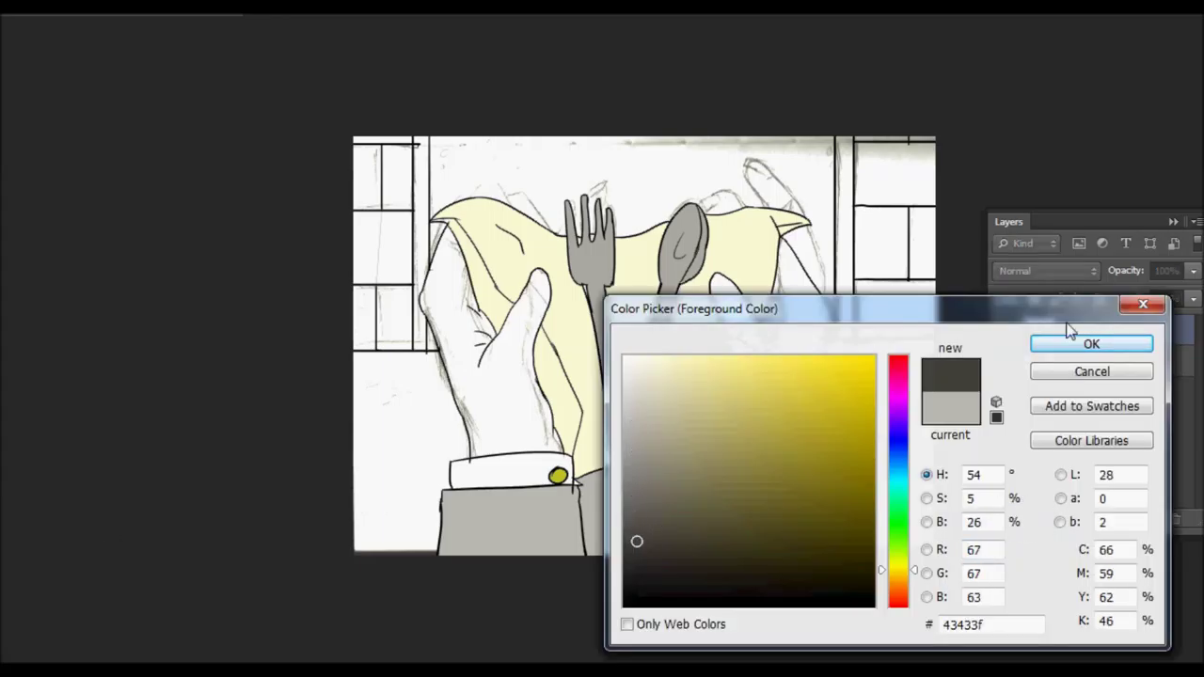
left_click(1071, 341)
left_click(498, 191)
left_click(425, 248)
left_click(849, 278)
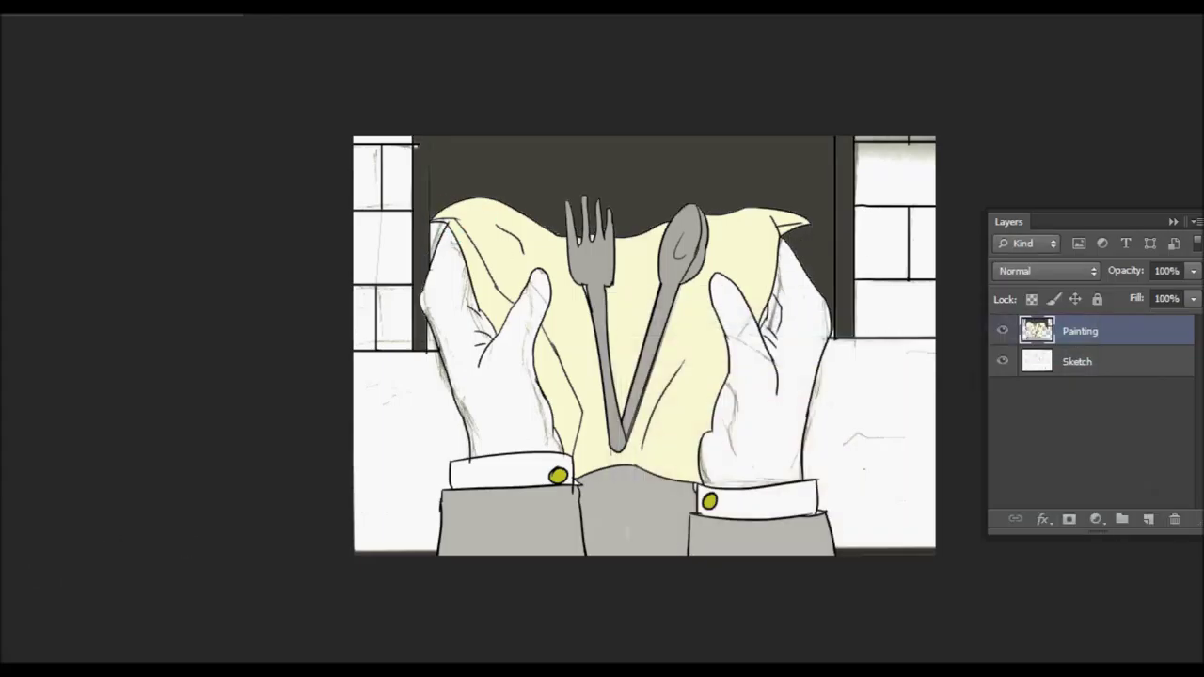
Fill the wall bricks on both sides of the drawing with a lighter neutral gray than the background.
left_click(11, 589)
left_click(631, 527)
left_click(630, 504)
left_click(1082, 341)
left_click(898, 158)
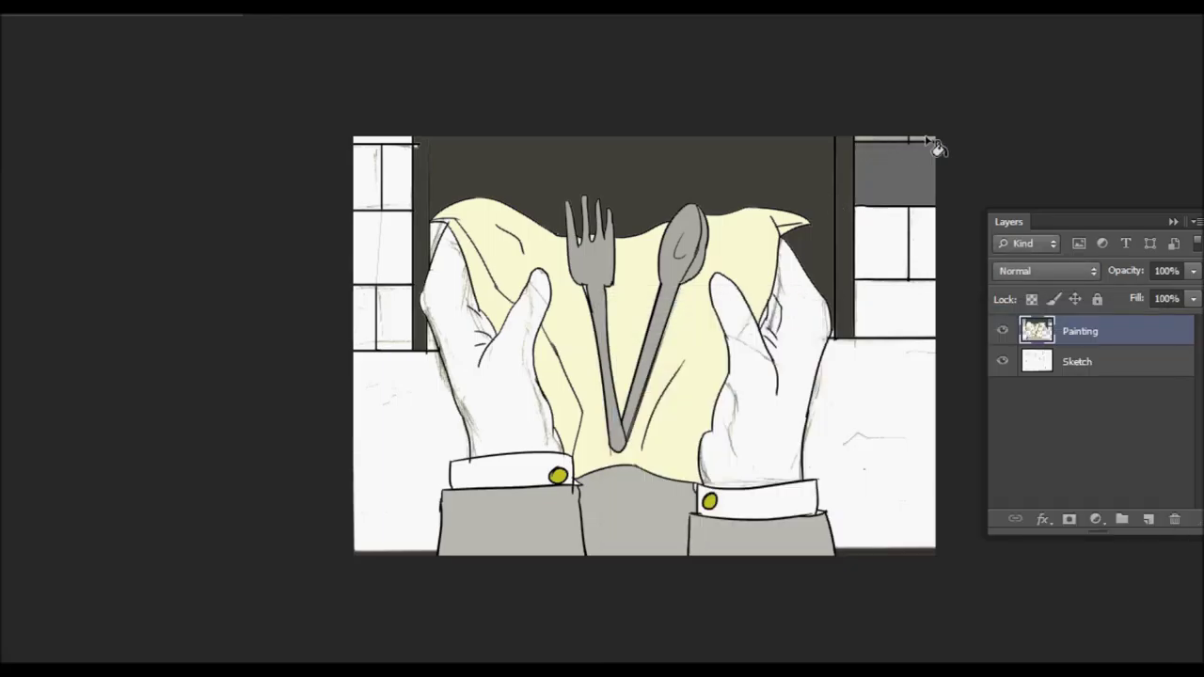
left_click(906, 314)
left_click(414, 158)
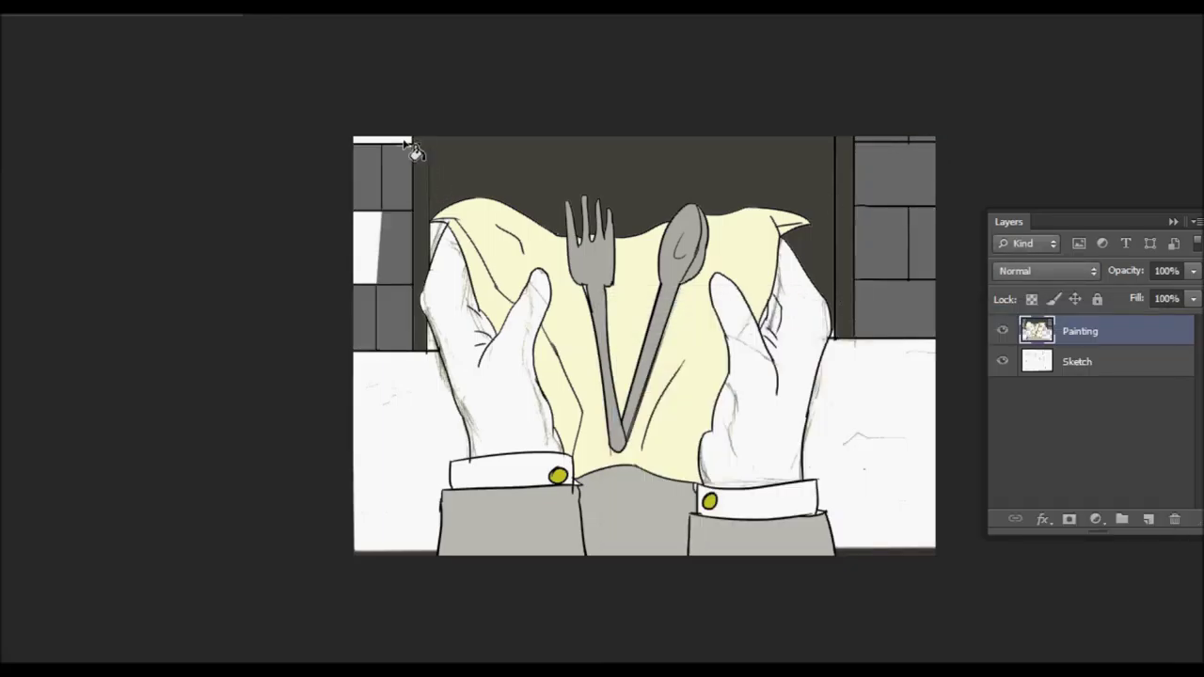
left_click(395, 139)
Fill the tabletop beside and between the sleeves with the brick gray, and fill the small gap next to the left hand's fingertip.
left_click(405, 451)
left_click(871, 452)
left_click(644, 517)
key("ctrl+z")
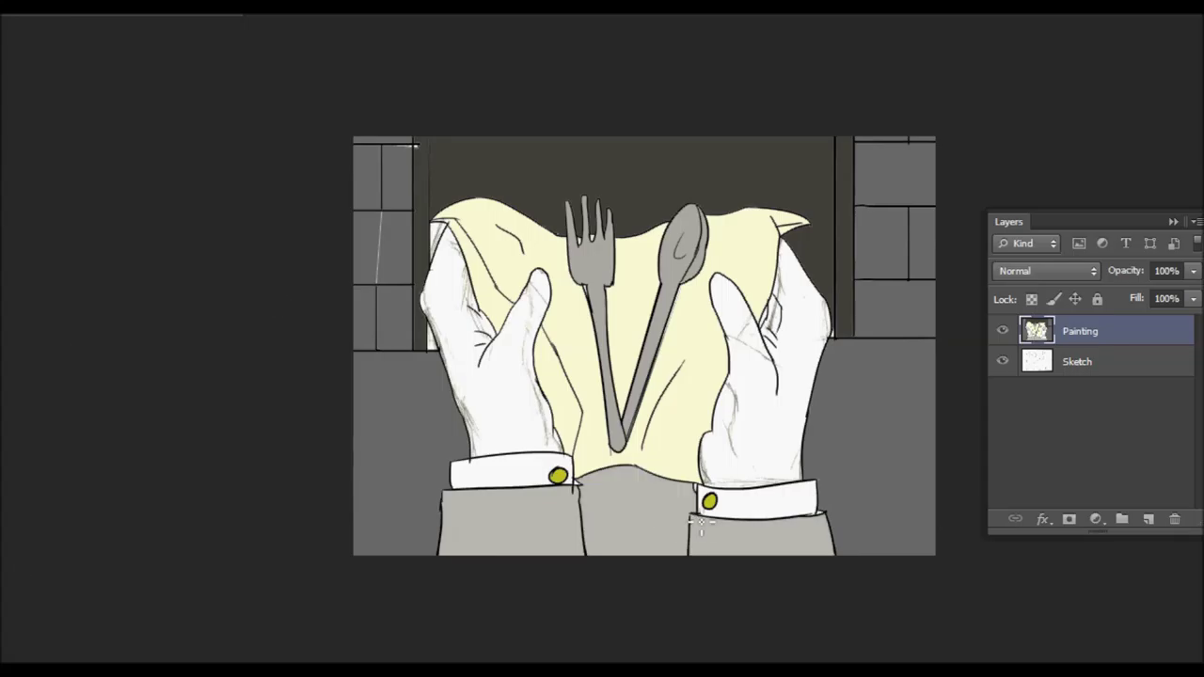
left_click(686, 538)
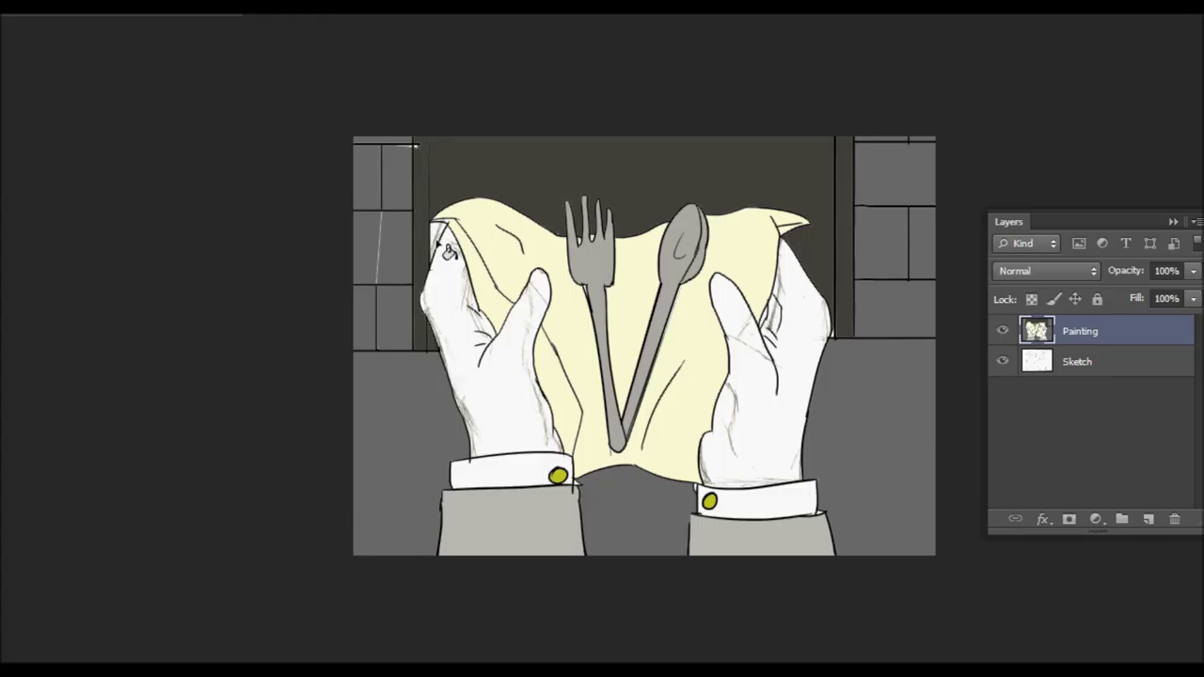
left_click(440, 242)
Fill both hands with a light tan skin color.
left_click(2, 527)
left_click_drag(709, 442, 703, 371)
left_click(897, 577)
left_click(703, 365)
left_click(1055, 349)
left_click(790, 423)
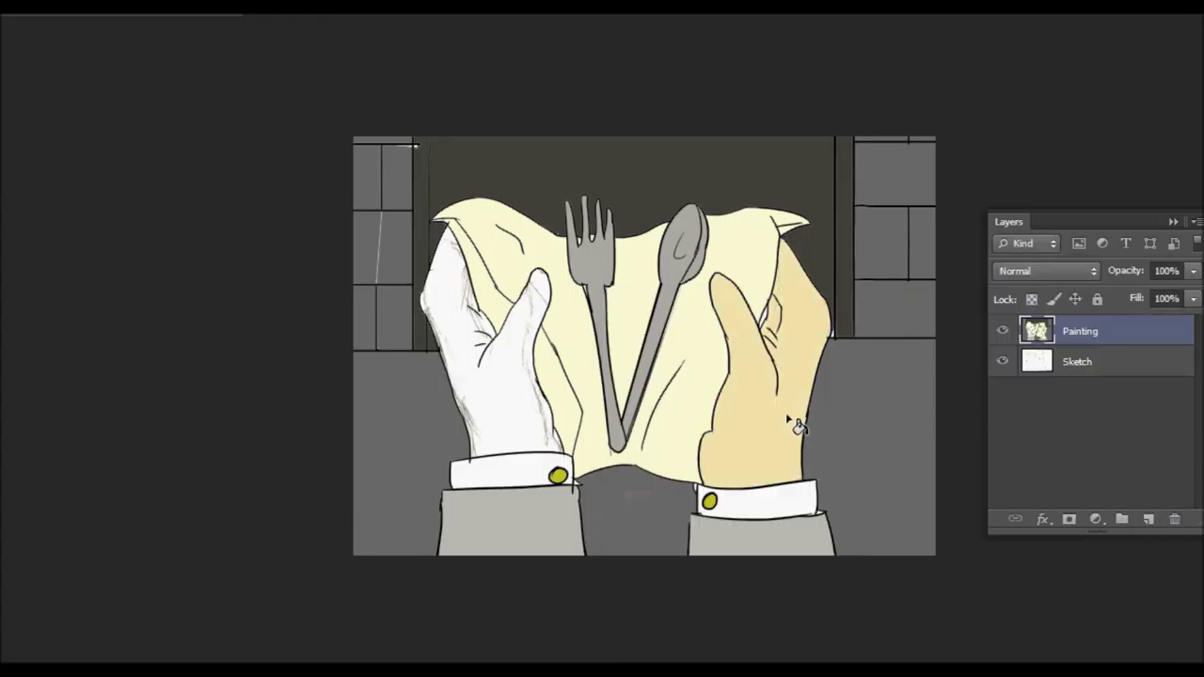
left_click(526, 423)
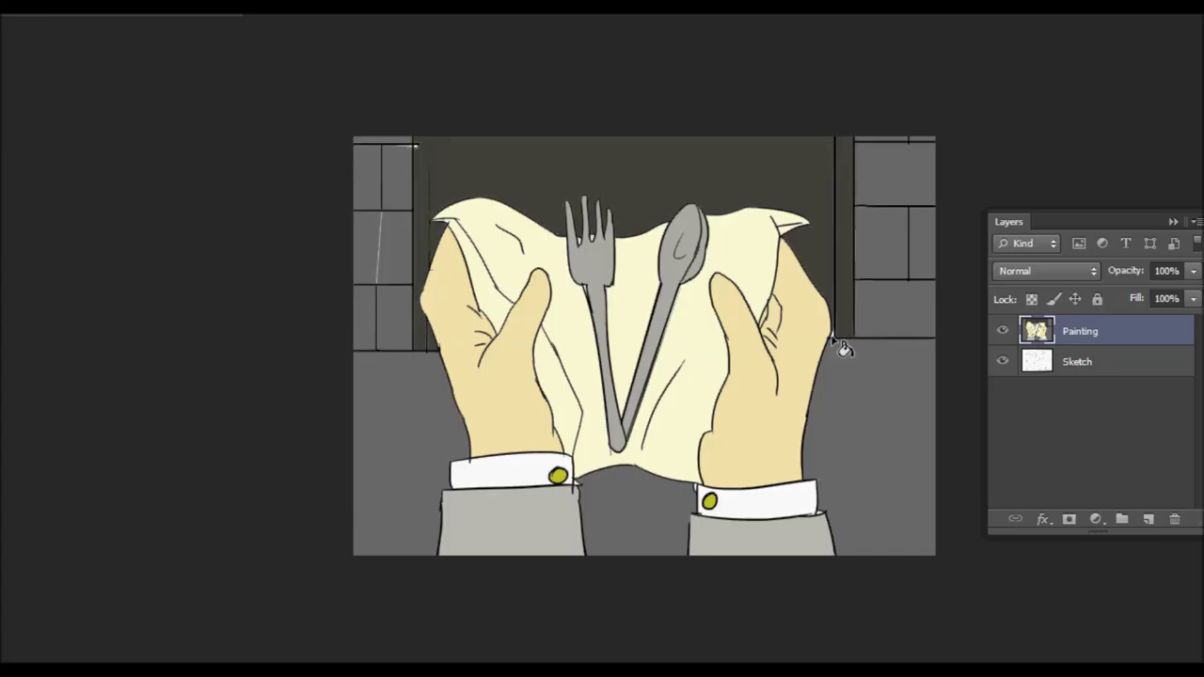
Collapse the Layers panel and set up a brush with a near-black foreground color for shading.
left_click(1174, 222)
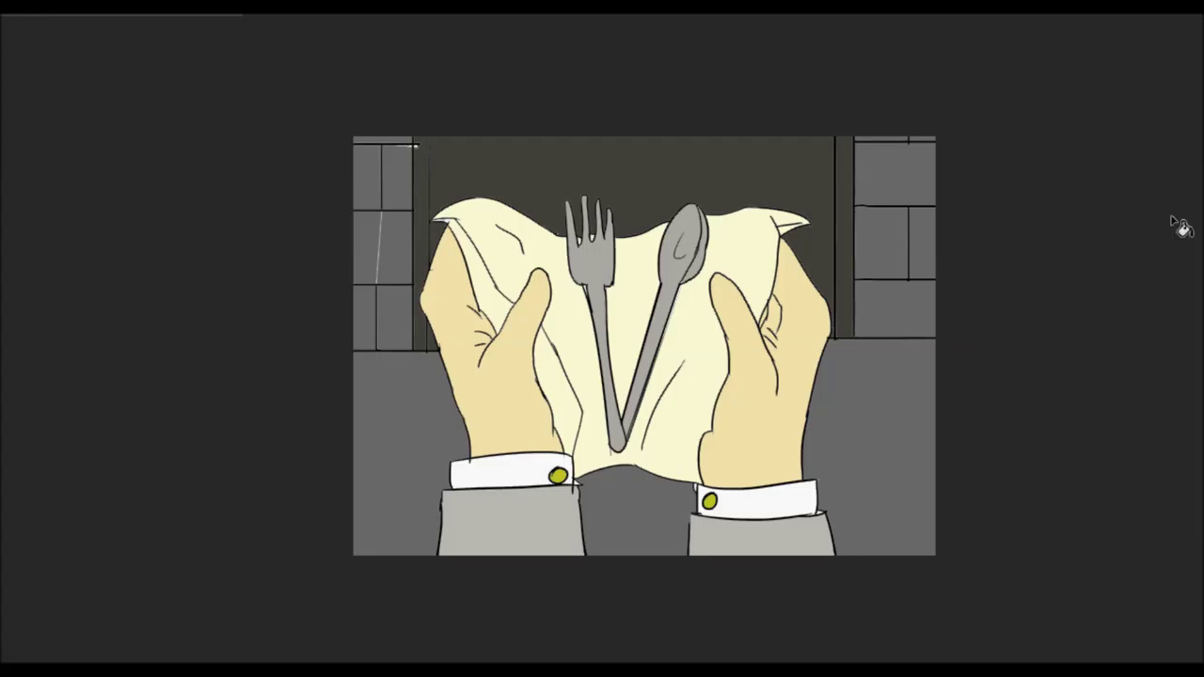
right_click(3, 216)
left_click(52, 274)
left_click(110, 5)
left_click(110, 4)
left_click(87, 4)
left_click(638, 581)
left_click(1090, 345)
Shade the upper part of the left door-frame strip with dark vertical strokes along both its edges.
left_click(446, 176)
left_click(429, 199)
left_click(398, 190)
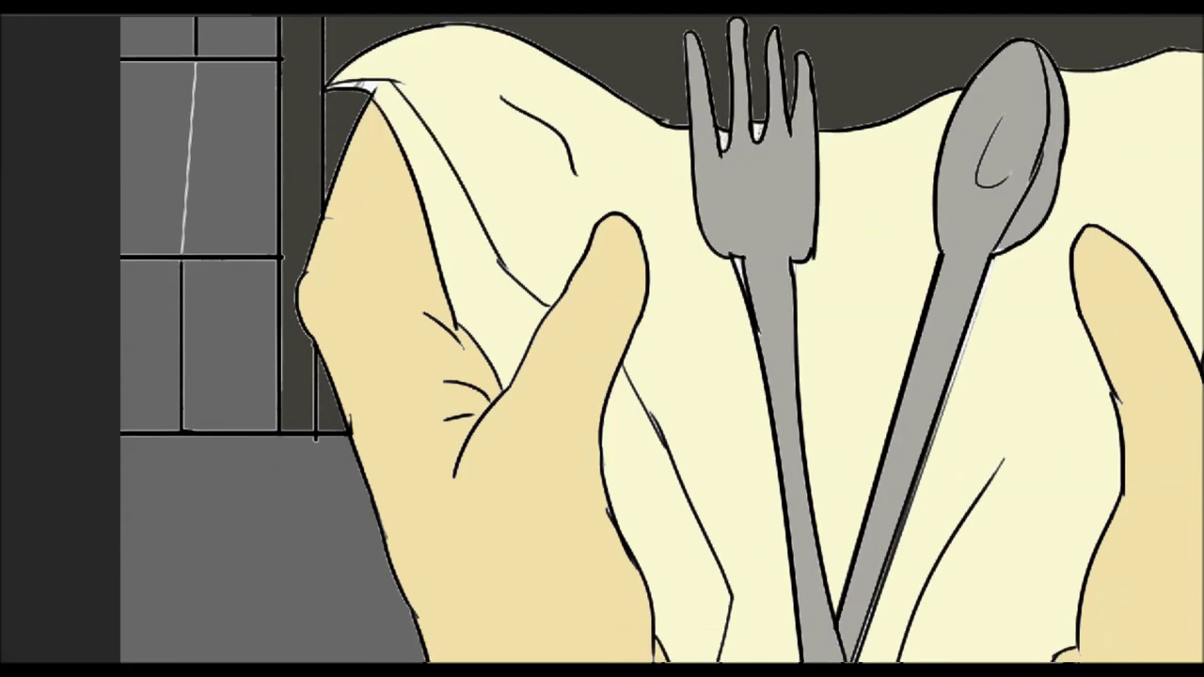
left_click_drag(287, 450, 286, 17)
scroll(286, 57, "up", 5)
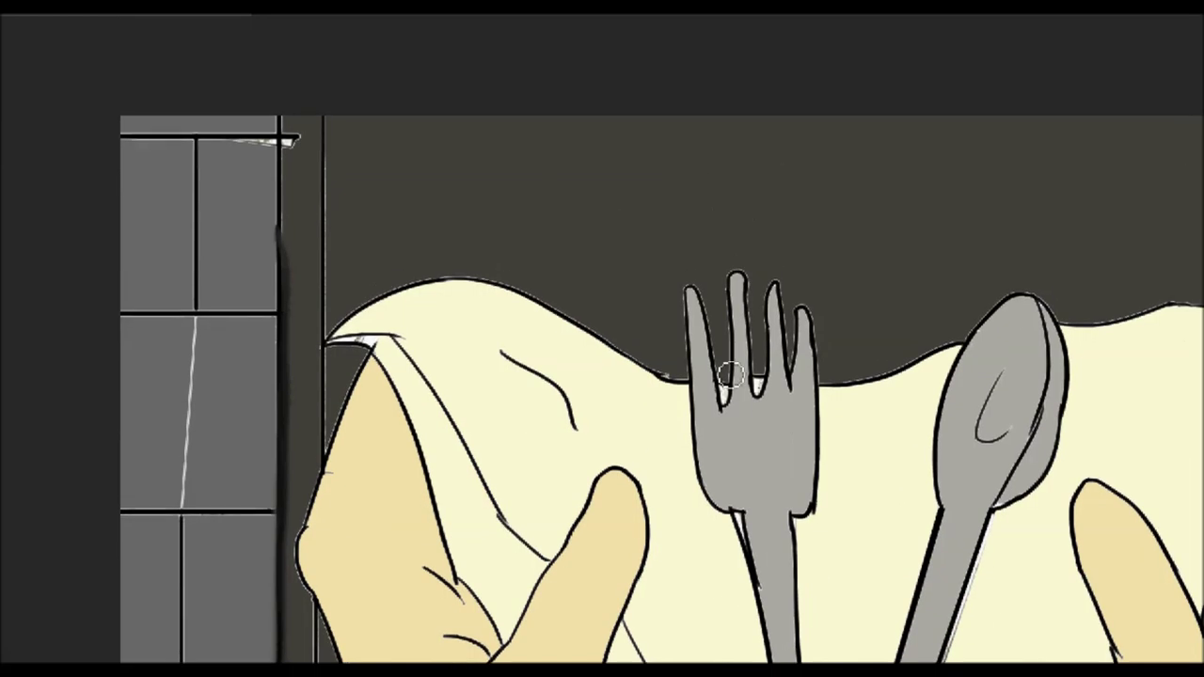
left_click_drag(327, 163, 324, 423)
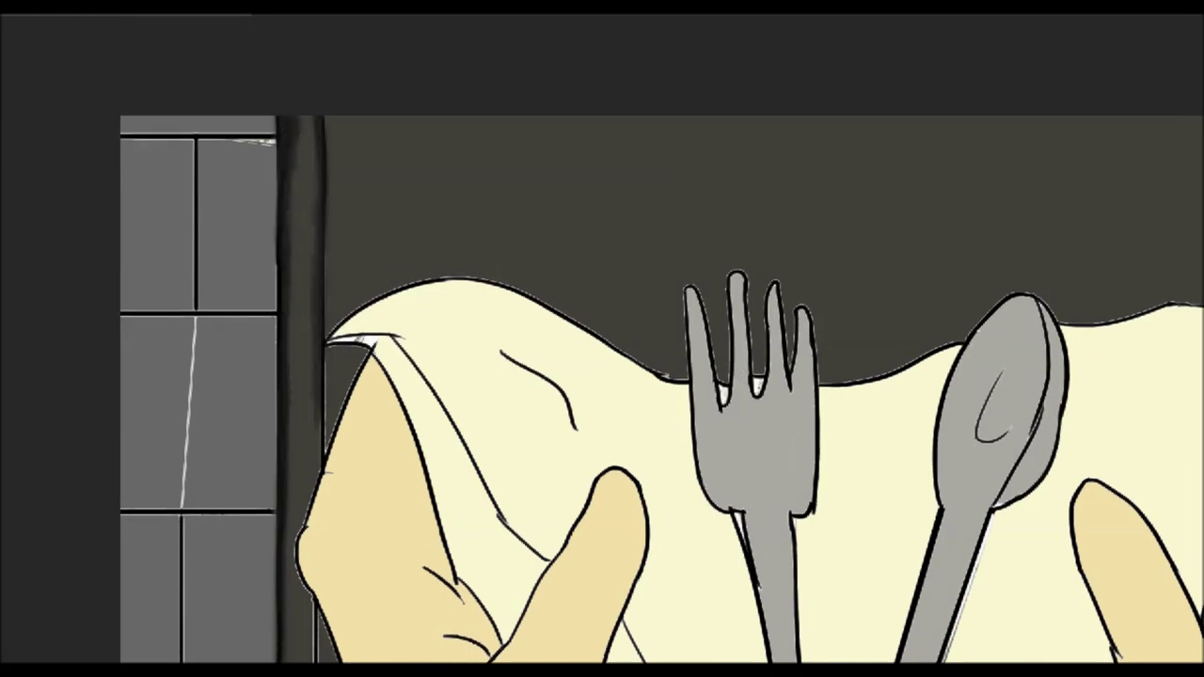
Adjust the brush settings and extend the dark shading down the left door-frame strip beside the hand.
scroll(320, 414, "down", 1)
left_click(4, 5)
left_click_drag(1, 43, 35, 43)
left_click_drag(125, 90, 147, 91)
key("Return")
mouse_move(324, 415)
left_mouse_down()
mouse_move(301, 505)
mouse_move(309, 551)
mouse_move(296, 643)
left_mouse_up()
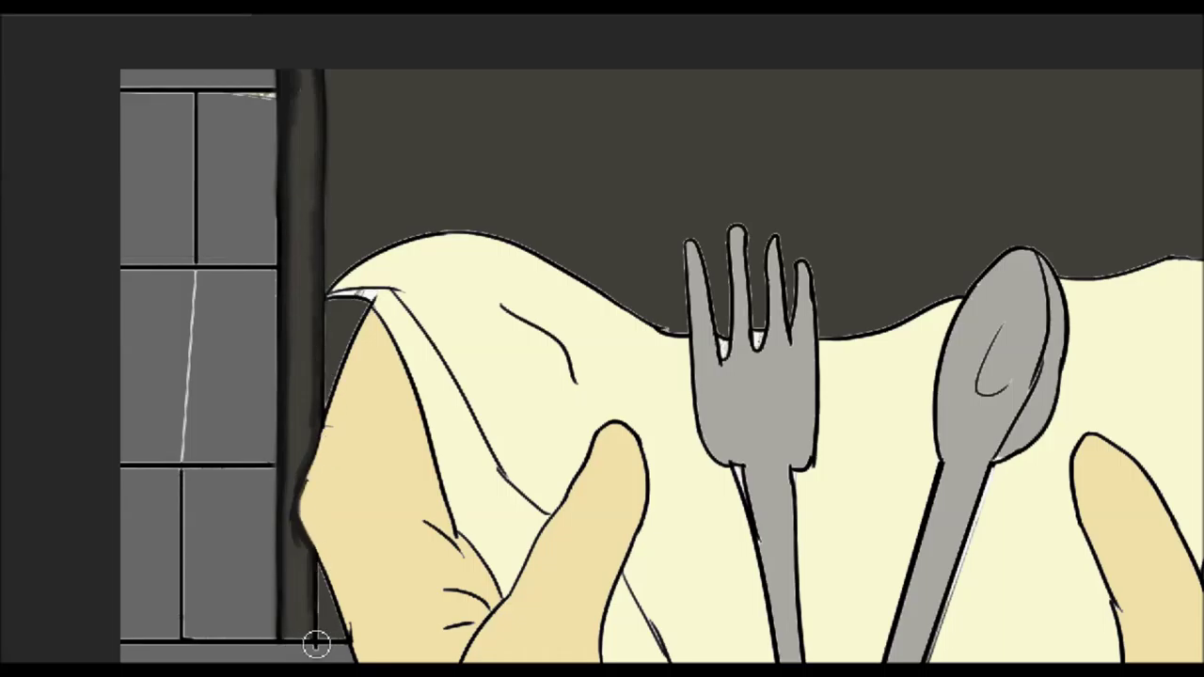
mouse_move(329, 299)
left_mouse_down()
mouse_move(333, 385)
mouse_move(363, 318)
left_mouse_up()
Shade both vertical edges of the right door-frame strip with dark strokes.
key("m")
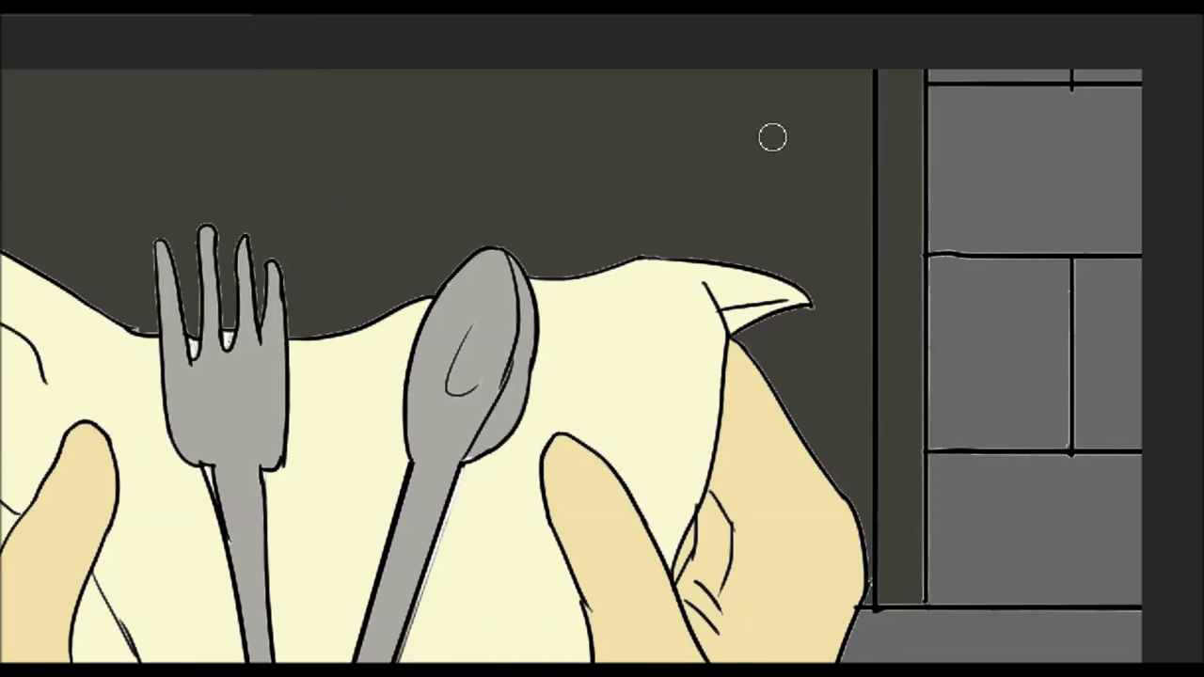
mouse_move(879, 72)
left_mouse_down()
mouse_move(879, 609)
mouse_move(880, 549)
left_mouse_up()
left_click_drag(929, 611, 933, 49)
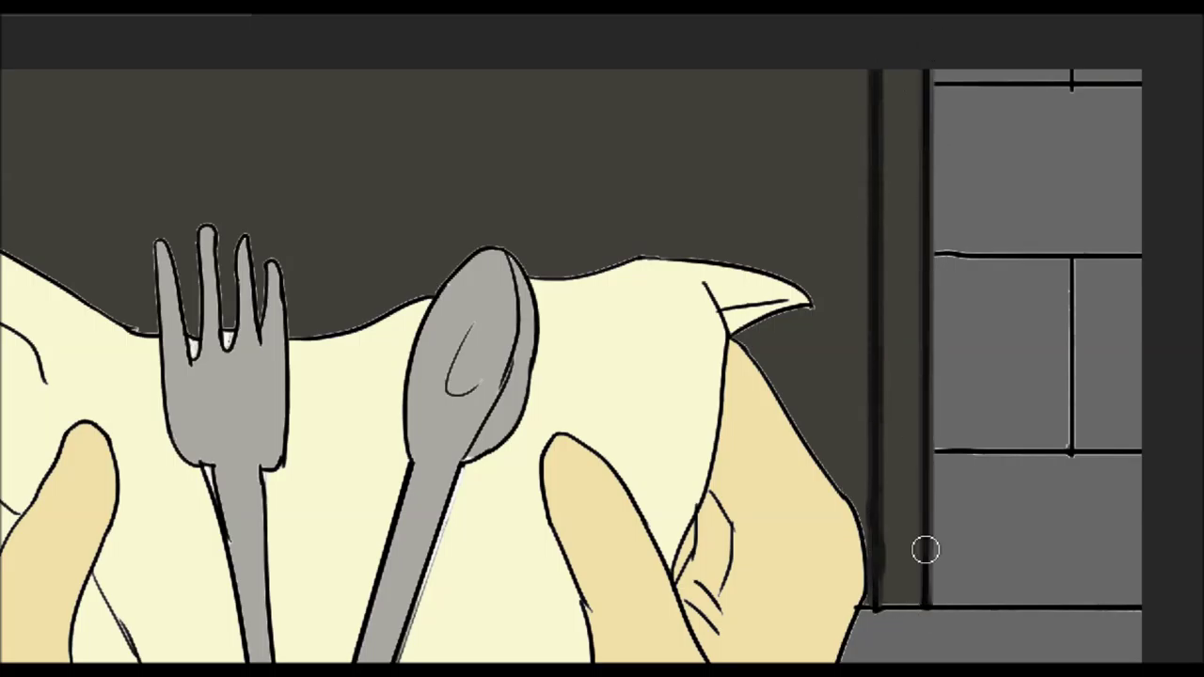